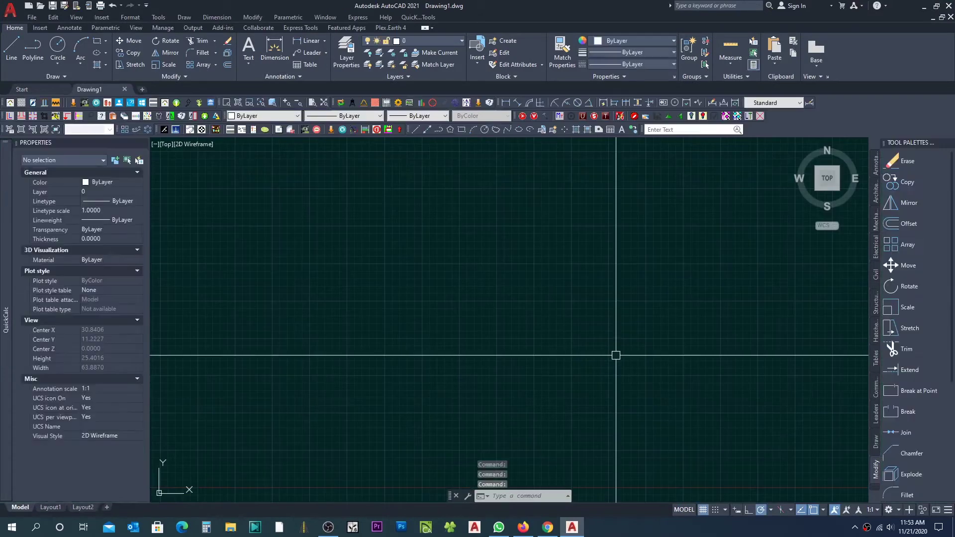
Step: Turn off the drawing grid and pan the view
{"action": "left_click", "coordinate": [702, 510]}
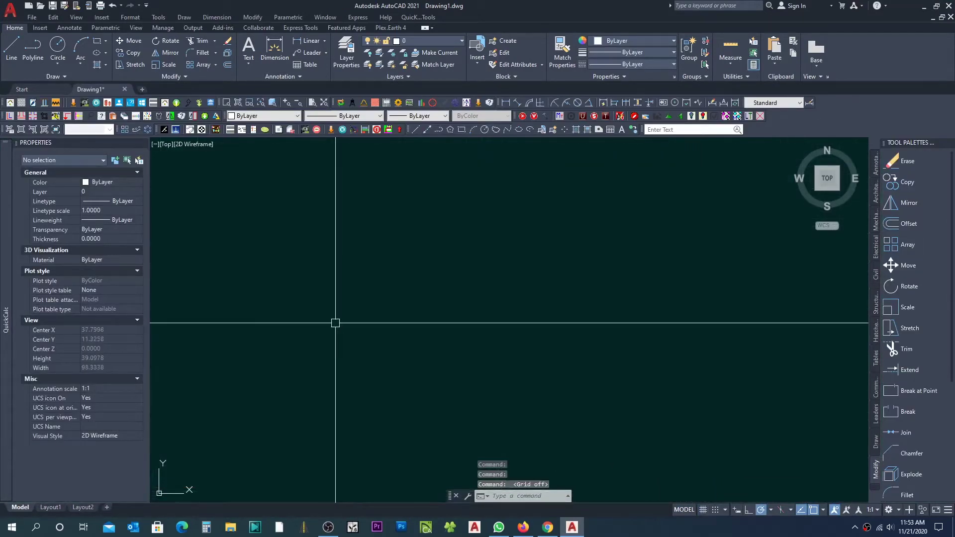
{"action": "scroll", "coordinate": [431, 249], "scroll_direction": "down", "scroll_amount": 2}
{"action": "middle_click_drag", "start_coordinate": [387, 285], "coordinate": [388, 282]}
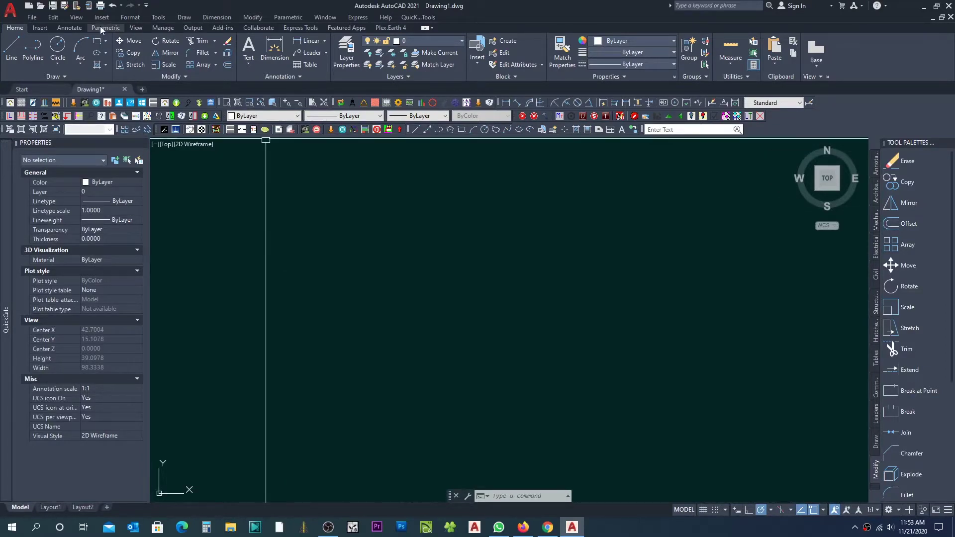
Step: Browse the ribbon tabs and switch to the Insert tools
{"action": "left_click", "coordinate": [162, 28]}
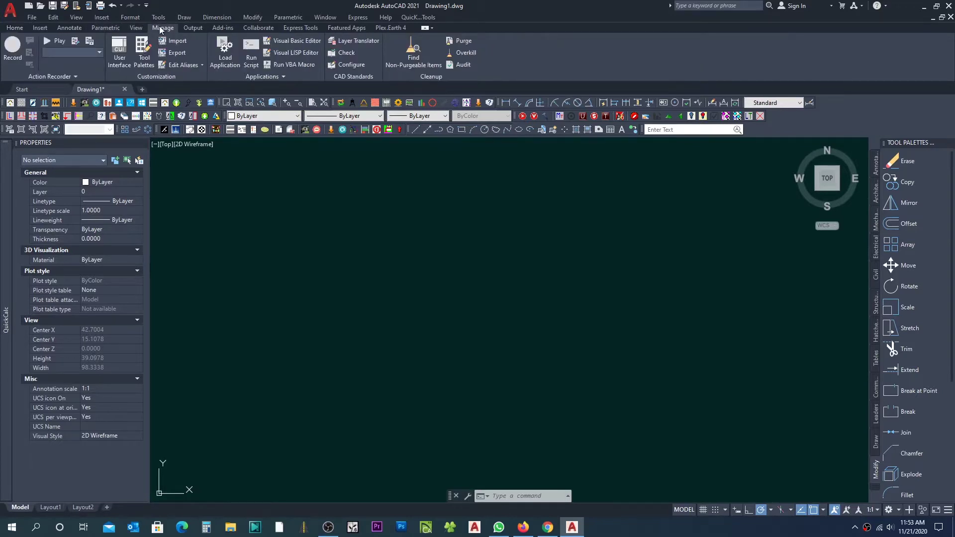
{"action": "left_click", "coordinate": [135, 28]}
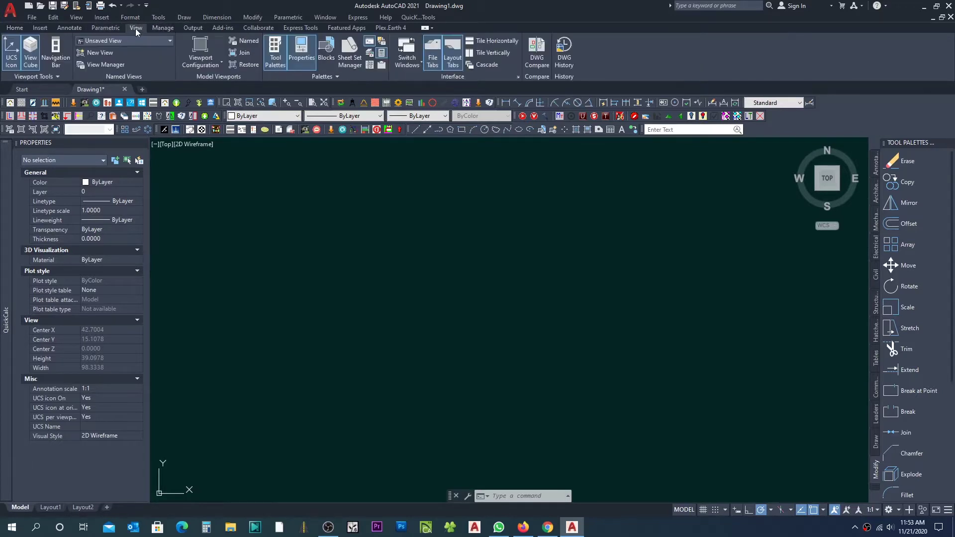
{"action": "left_click", "coordinate": [107, 29]}
{"action": "left_click", "coordinate": [80, 27]}
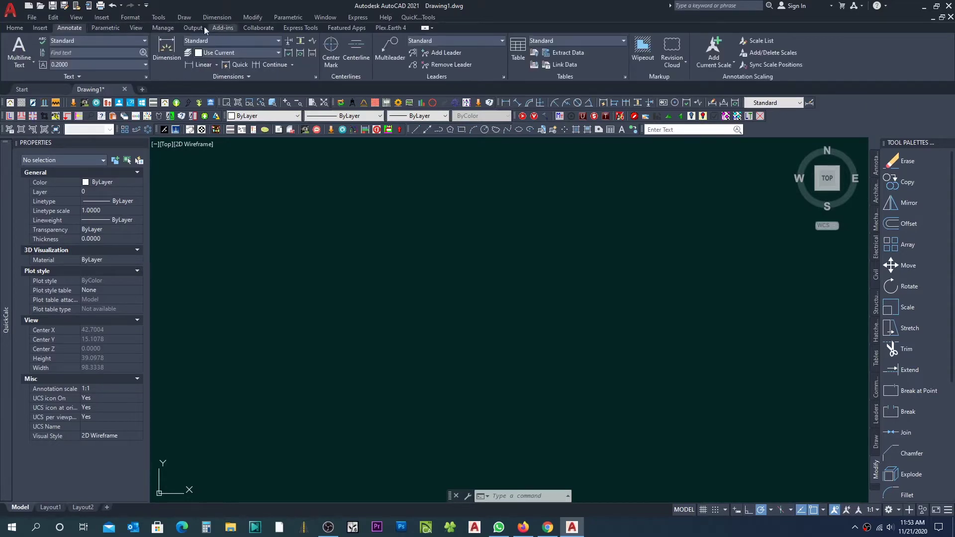
{"action": "left_click", "coordinate": [40, 28]}
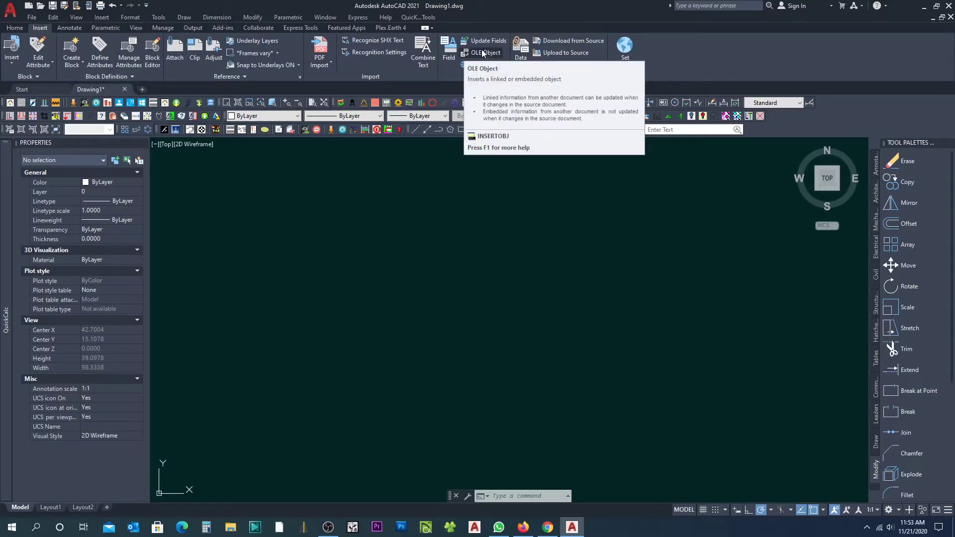
Step: Insert a new Paintbrush Picture OLE object into the drawing
{"action": "left_click", "coordinate": [483, 53]}
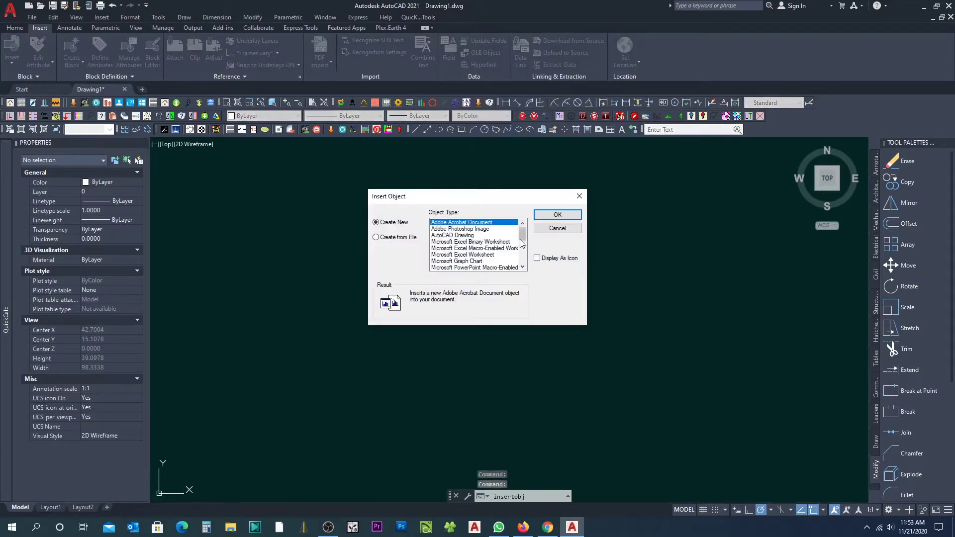
{"action": "scroll", "coordinate": [523, 235], "scroll_direction": "down", "scroll_amount": 5}
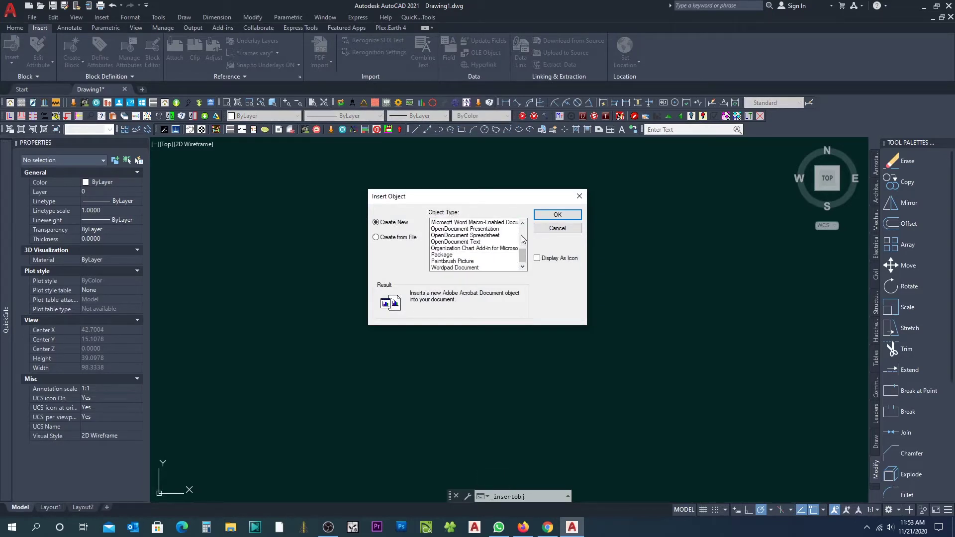
{"action": "left_click", "coordinate": [459, 262]}
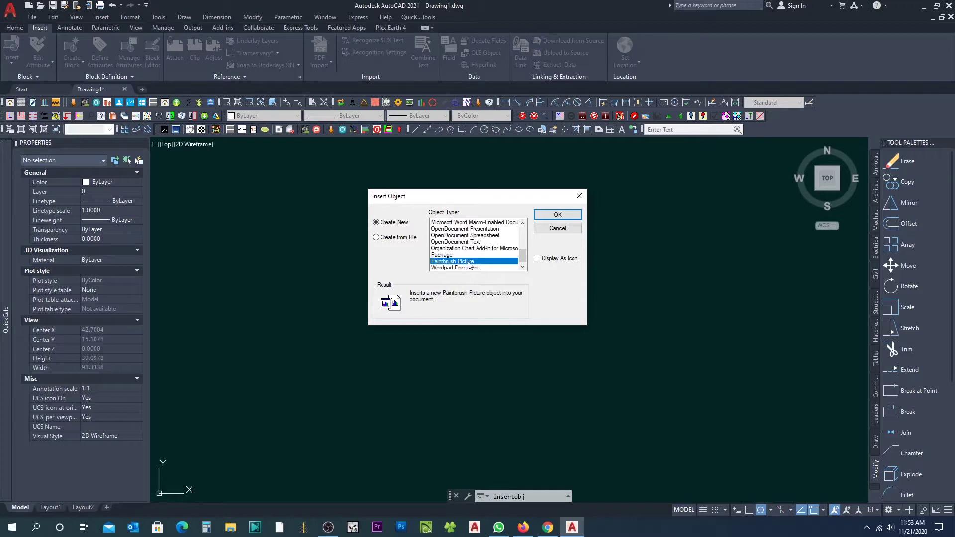
{"action": "left_click", "coordinate": [554, 217]}
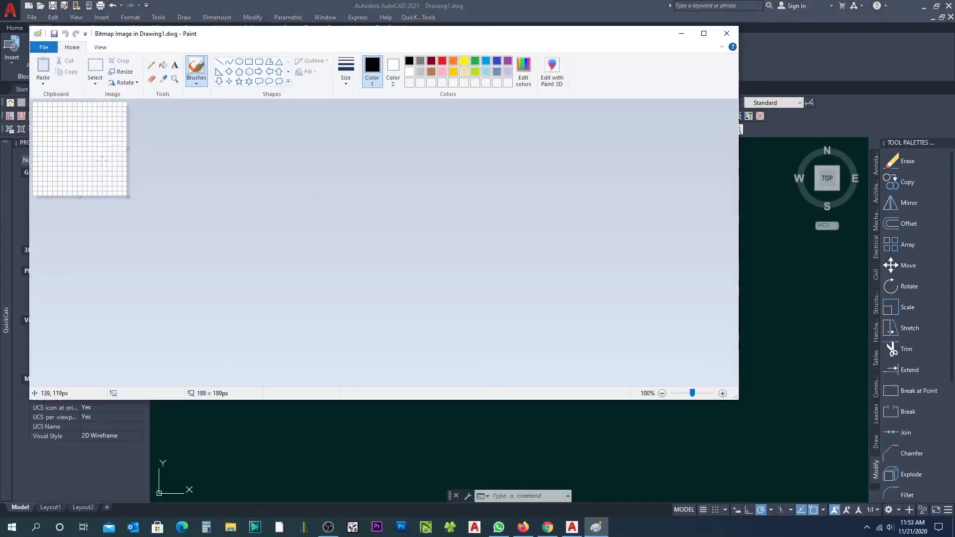
Step: Paste the Screenshot_1.png house render into the bitmap from file and close Paint
{"action": "left_click", "coordinate": [44, 85]}
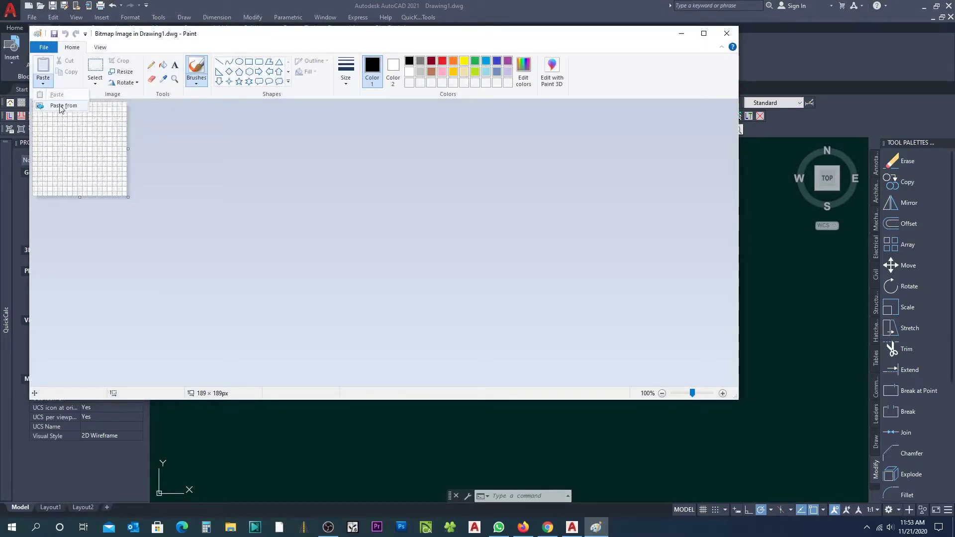
{"action": "left_click", "coordinate": [60, 106]}
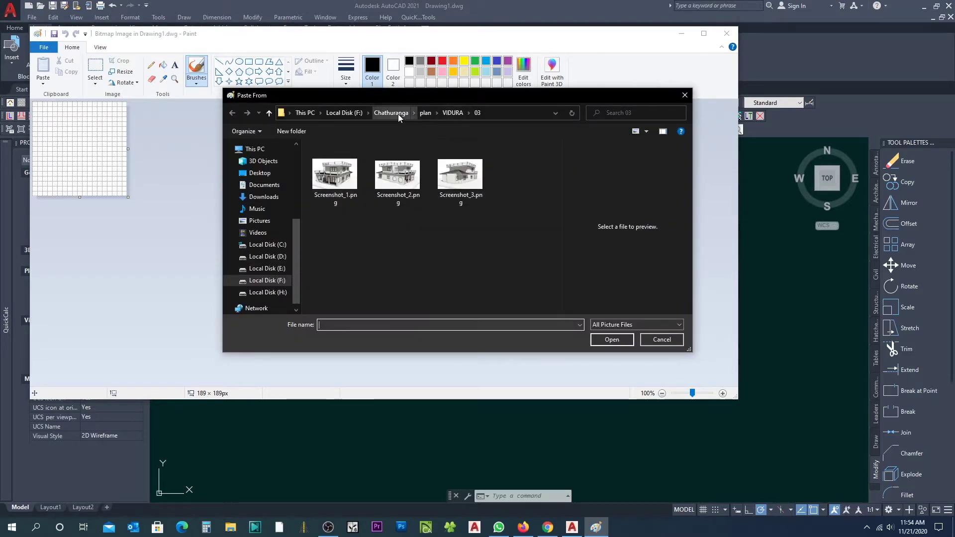
{"action": "left_click", "coordinate": [335, 177]}
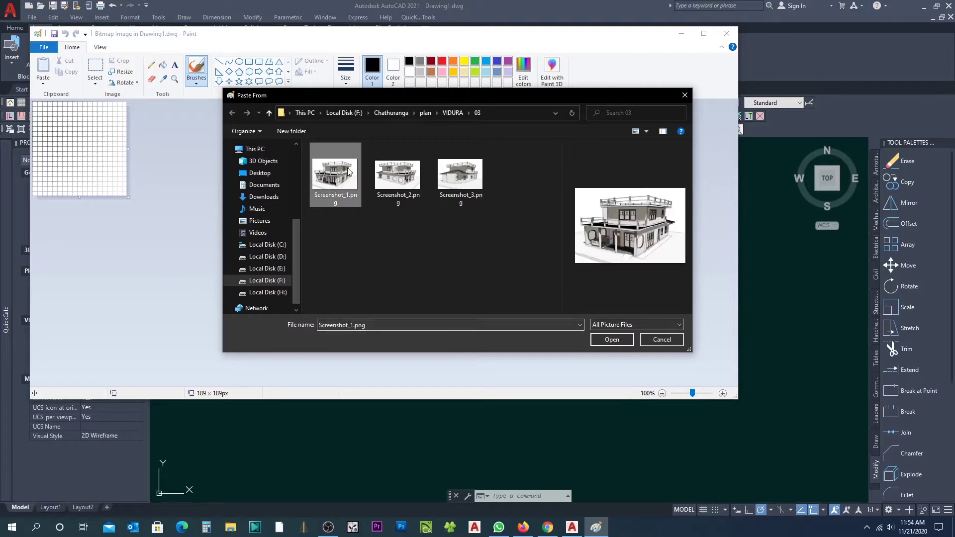
{"action": "left_click", "coordinate": [612, 340]}
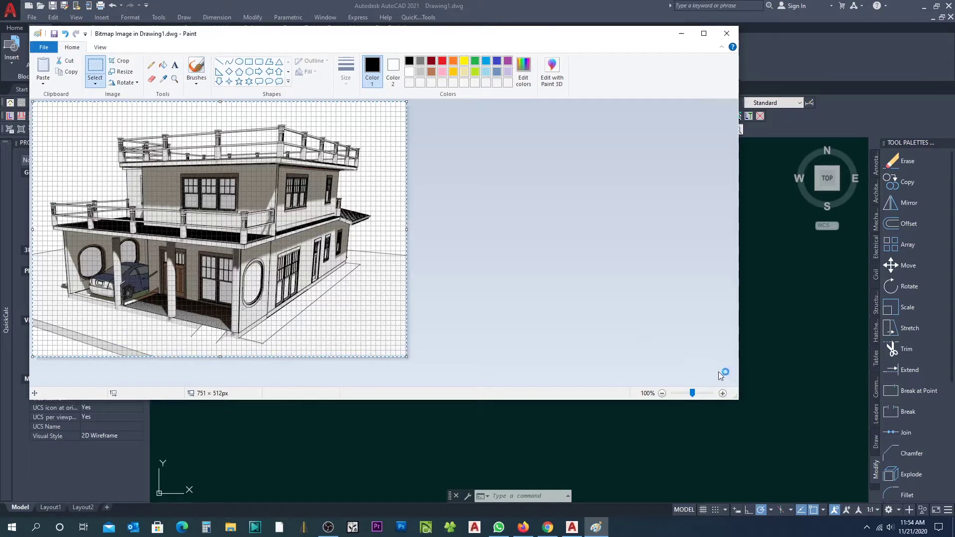
{"action": "left_click", "coordinate": [726, 34]}
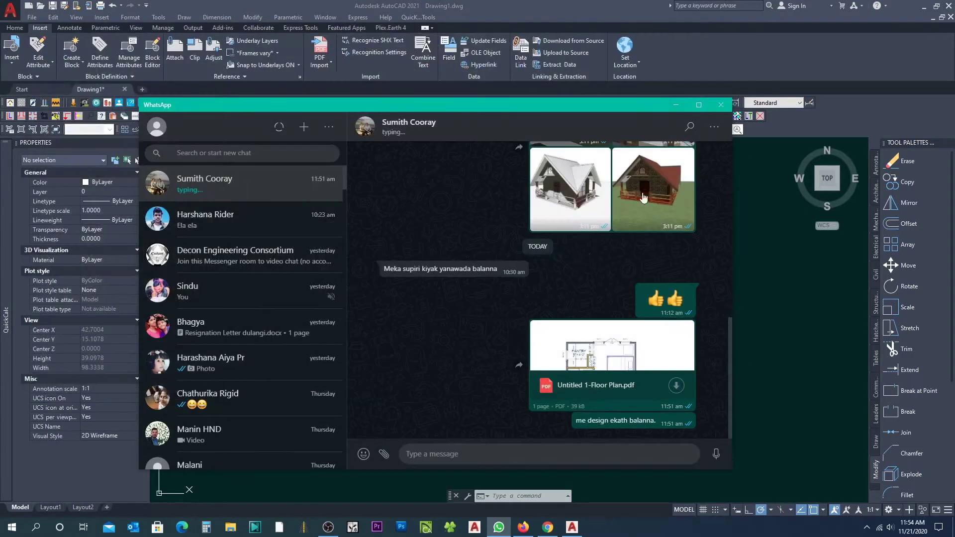
Step: Scale the house image from its lower-left corner to 74.3568 × 50.6612 units
{"action": "left_click", "coordinate": [676, 106]}
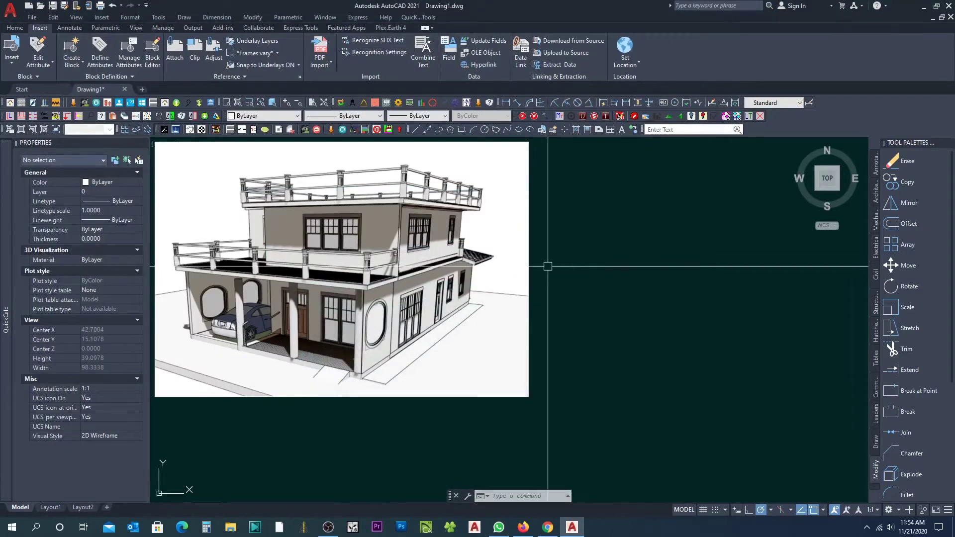
{"action": "middle_click_drag", "start_coordinate": [317, 254], "coordinate": [482, 273]}
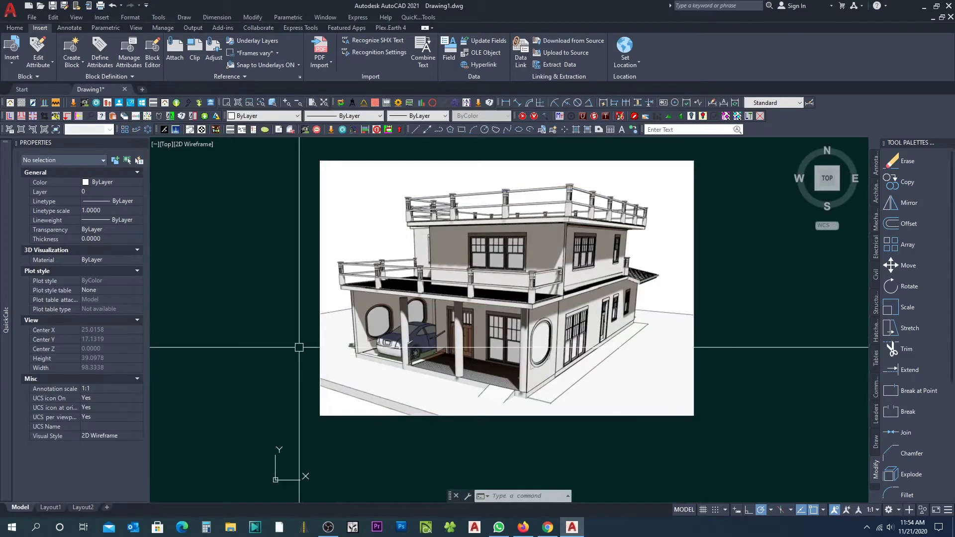
{"action": "scroll", "coordinate": [298, 350], "scroll_direction": "down", "scroll_amount": 5}
{"action": "left_click", "coordinate": [437, 335]}
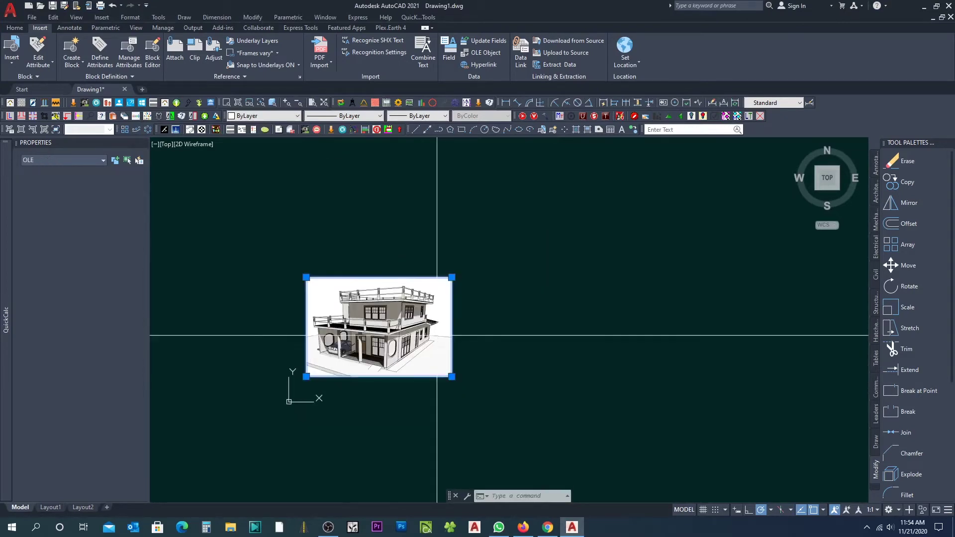
{"action": "left_click", "coordinate": [15, 29]}
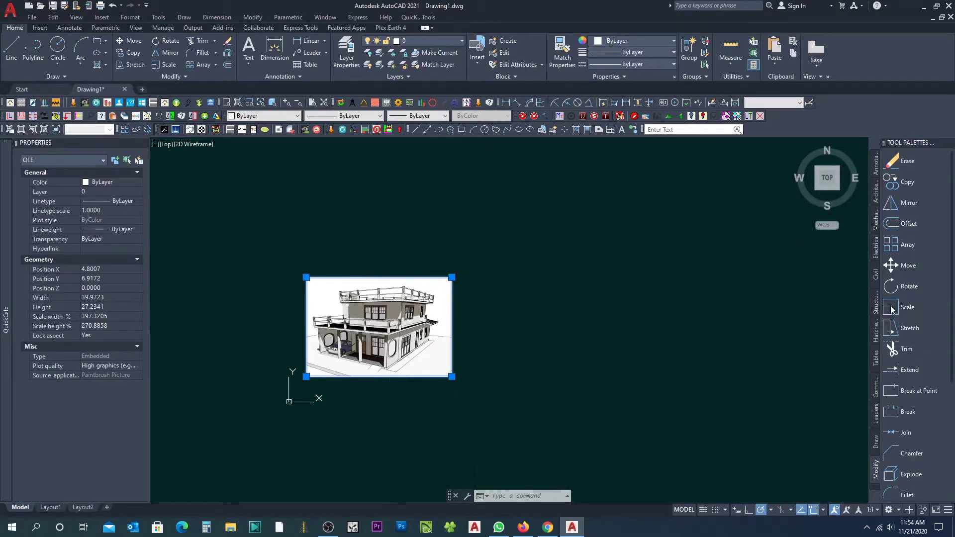
{"action": "key", "text": "Escape"}
{"action": "left_click", "coordinate": [306, 377]}
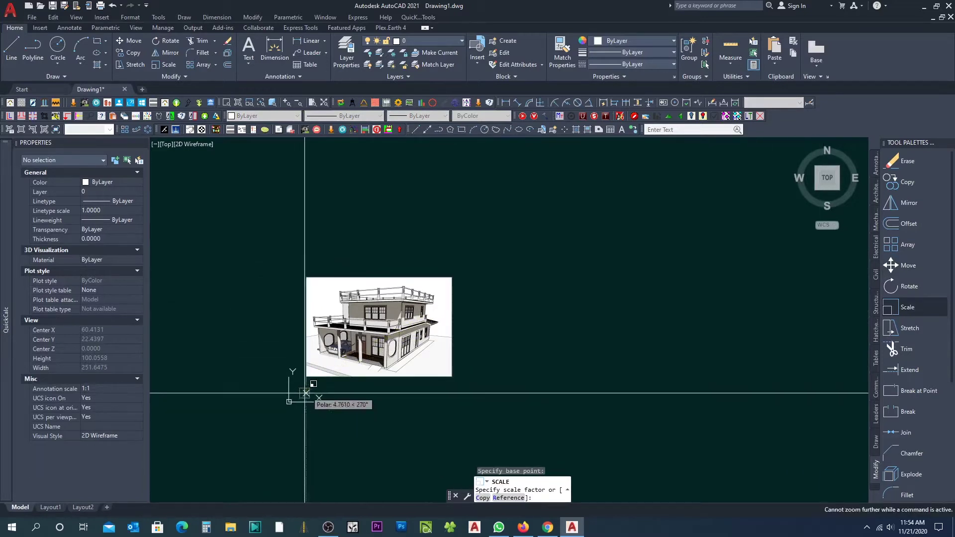
{"action": "left_click", "coordinate": [436, 335]}
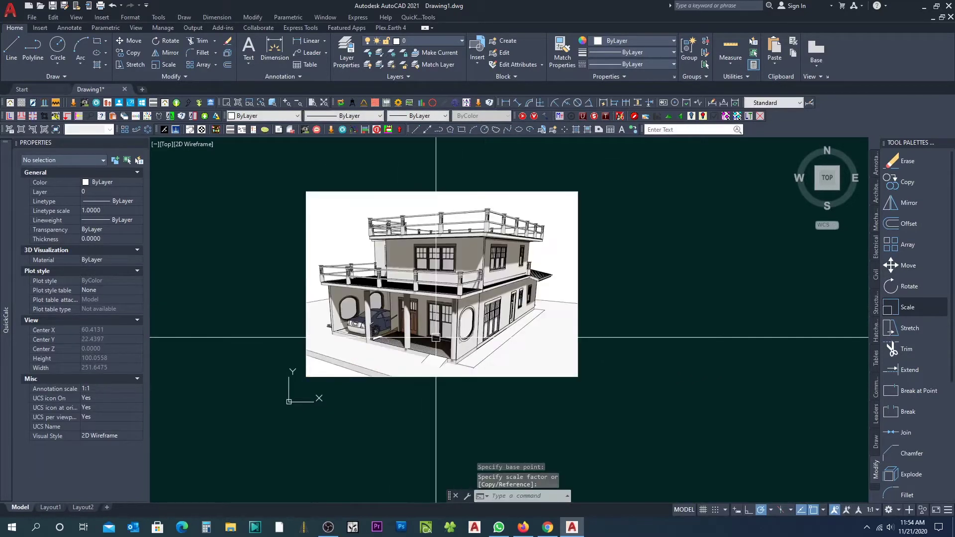
Step: Window-select the scaled house image for copying
{"action": "left_click", "coordinate": [630, 344]}
{"action": "left_click", "coordinate": [553, 318]}
{"action": "left_click", "coordinate": [907, 182]}
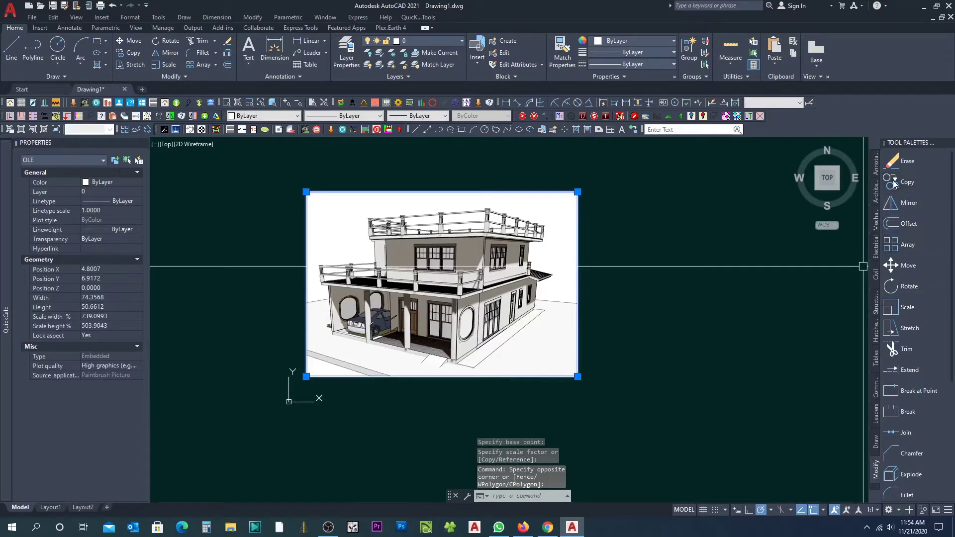
Step: Place a copy of the house image to the right of the original
{"action": "left_click", "coordinate": [413, 406]}
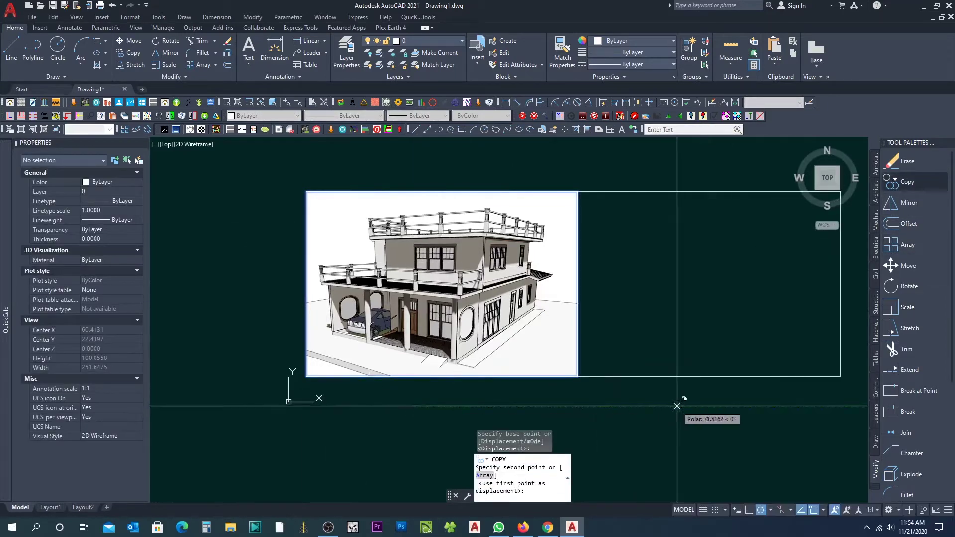
{"action": "left_click", "coordinate": [712, 405]}
{"action": "scroll", "coordinate": [305, 316], "scroll_direction": "down", "scroll_amount": 5}
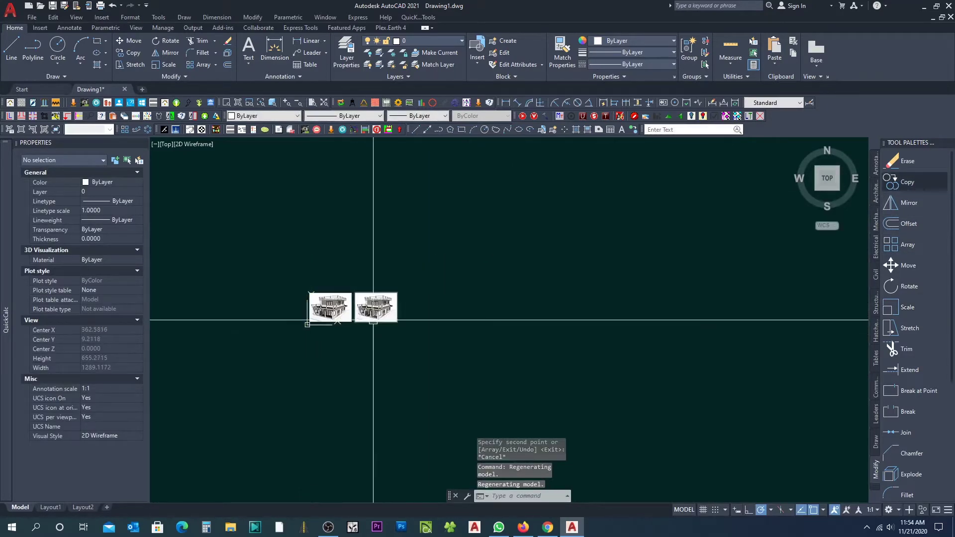
{"action": "key", "text": "Escape"}
{"action": "key", "text": "Escape"}
{"action": "key", "text": "Escape"}
Step: Move the right-hand house image up to a new position
{"action": "left_click", "coordinate": [459, 315]}
{"action": "left_click", "coordinate": [450, 321]}
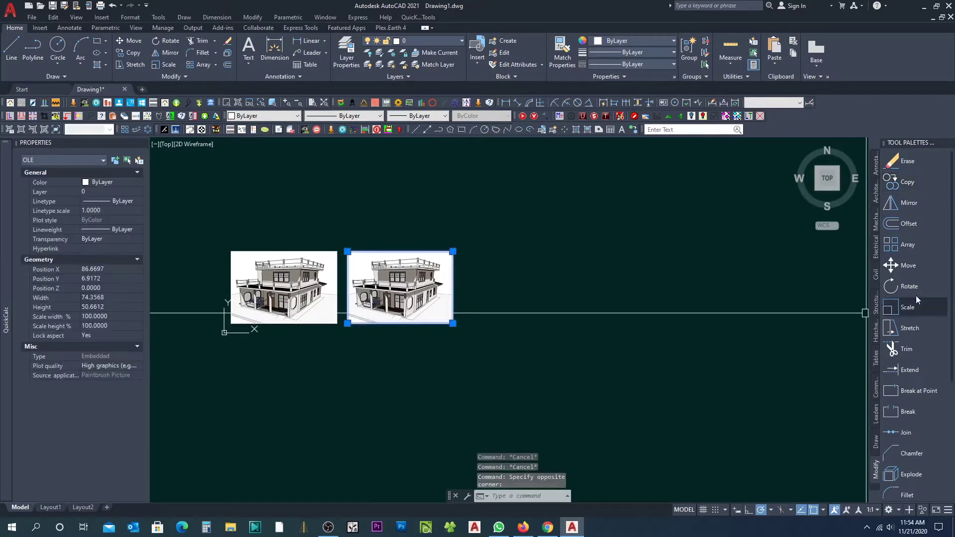
{"action": "left_click", "coordinate": [891, 265]}
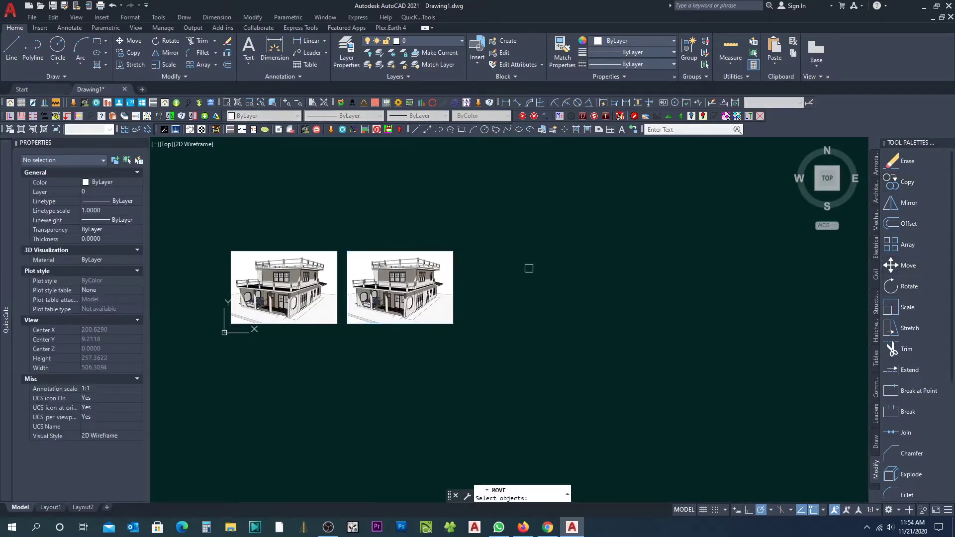
{"action": "left_click", "coordinate": [421, 247]}
{"action": "left_click", "coordinate": [383, 293]}
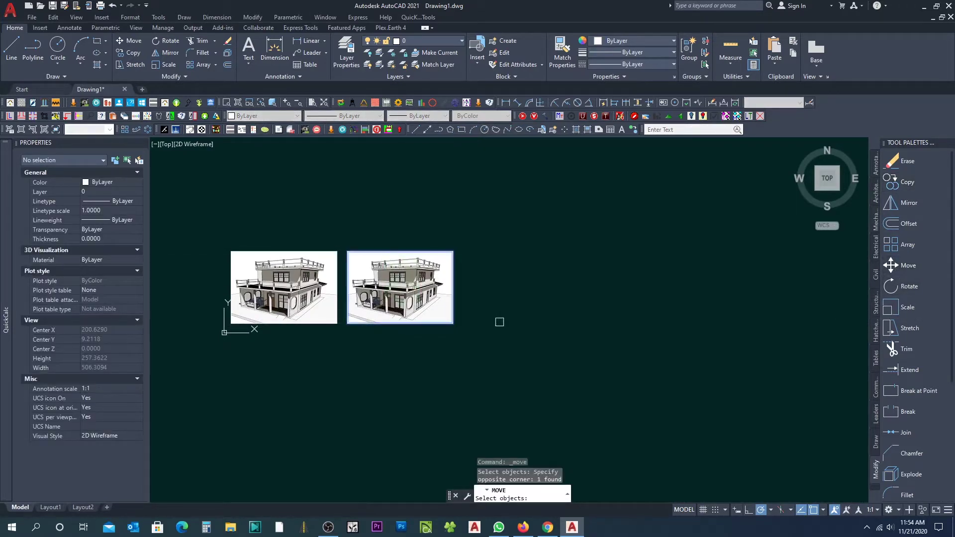
{"action": "key", "text": "Return"}
{"action": "left_click", "coordinate": [497, 299]}
{"action": "left_click", "coordinate": [497, 217]}
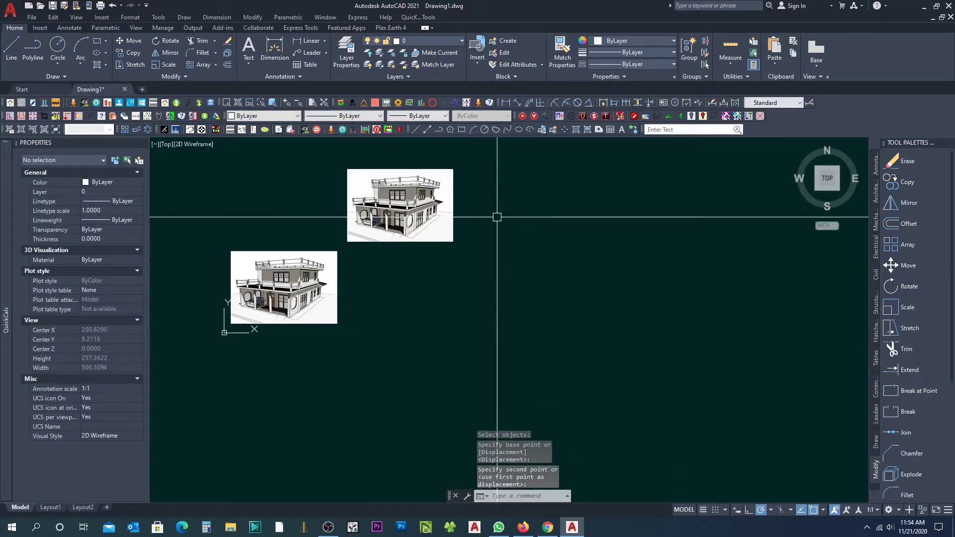
Step: Mirror the upper house image while keeping the original
{"action": "left_click", "coordinate": [907, 203]}
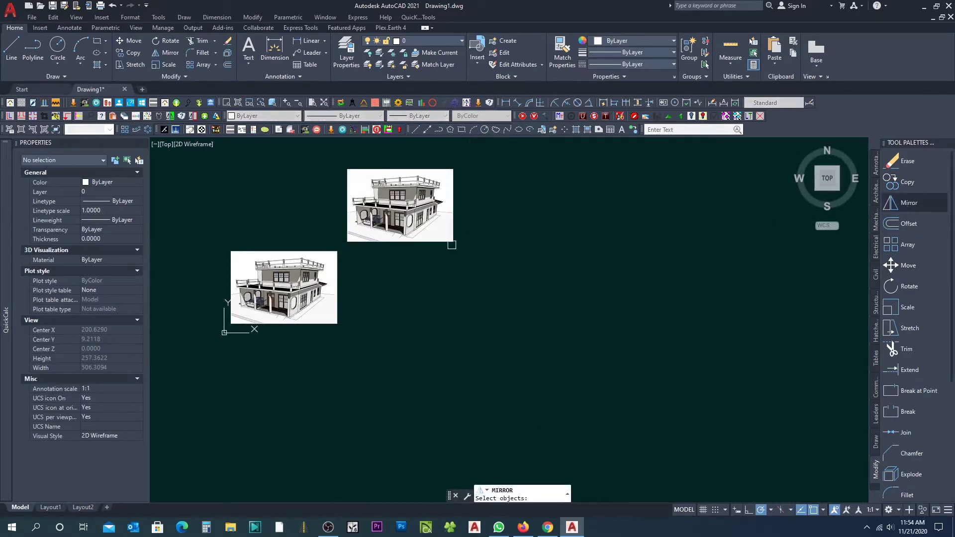
{"action": "left_click", "coordinate": [452, 245]}
{"action": "key", "text": "Return"}
{"action": "left_click", "coordinate": [473, 244]}
{"action": "left_click", "coordinate": [475, 259]}
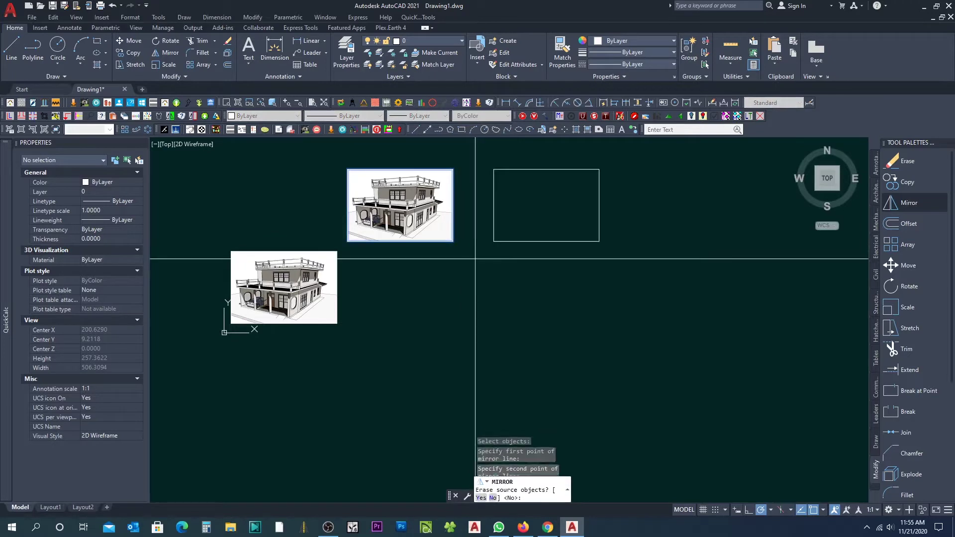
{"action": "key", "text": "Return"}
{"action": "key", "text": "Escape"}
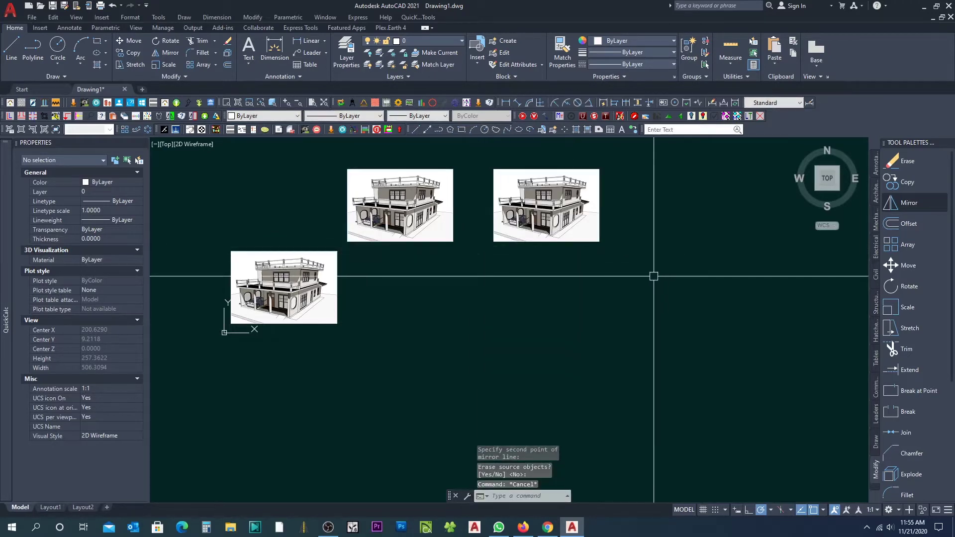
{"action": "middle_click_drag", "start_coordinate": [649, 274], "coordinate": [641, 281]}
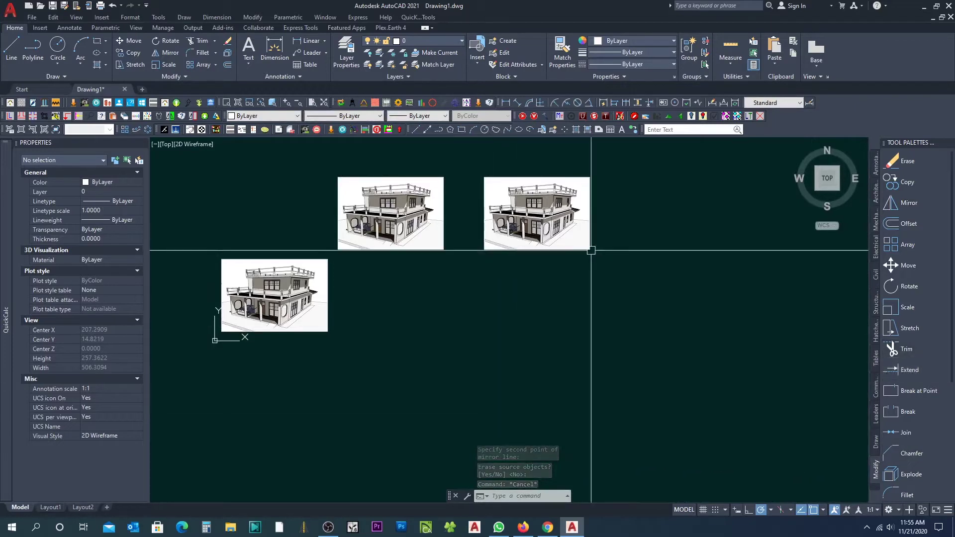
Step: Begin rotating the right house image about its corner, then cancel
{"action": "left_click", "coordinate": [895, 286]}
{"action": "left_click", "coordinate": [549, 249]}
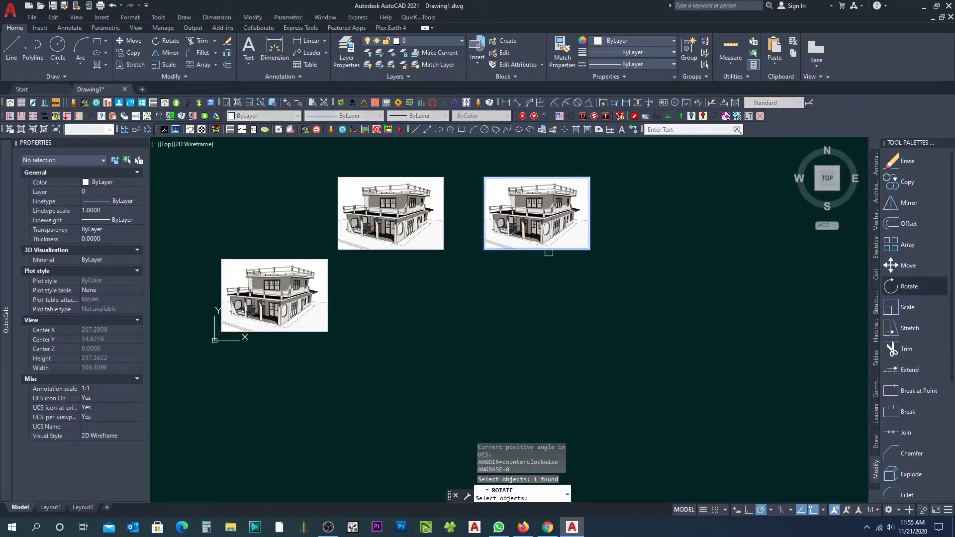
{"action": "key", "text": "Return"}
{"action": "left_click", "coordinate": [484, 250]}
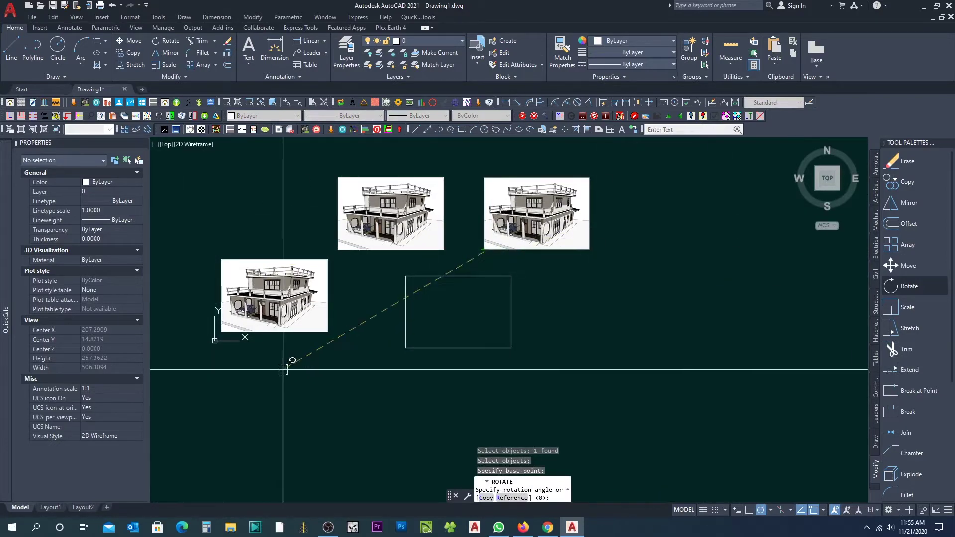
{"action": "key", "text": "Escape"}
{"action": "key", "text": "Escape"}
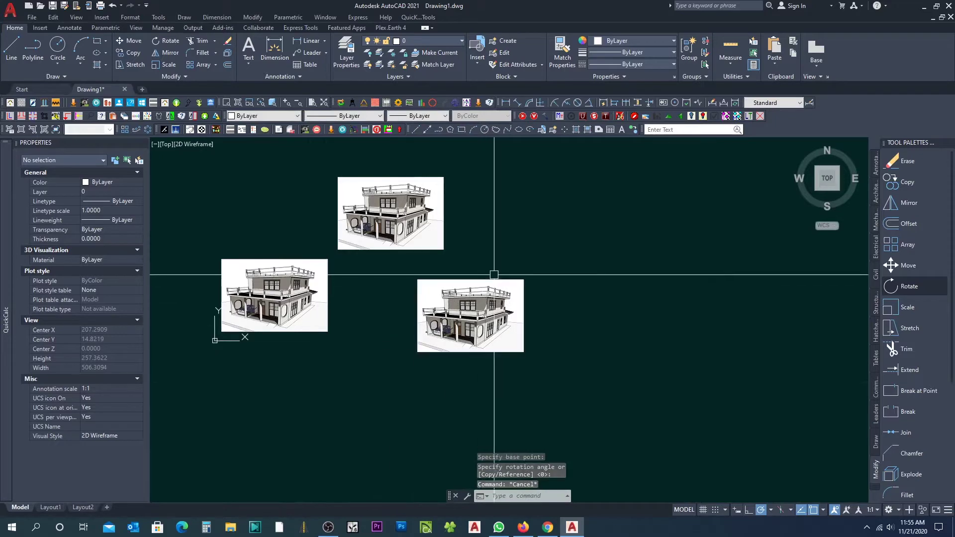
{"action": "scroll", "coordinate": [452, 281], "scroll_direction": "down", "scroll_amount": 4}
{"action": "scroll", "coordinate": [426, 283], "scroll_direction": "up", "scroll_amount": 4}
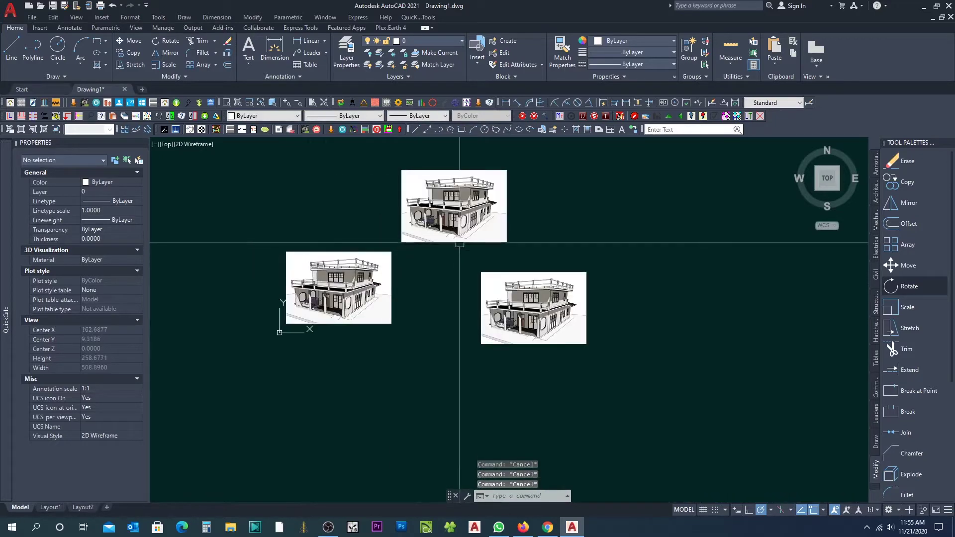
Step: Grip-move the top house image into a row with the other two
{"action": "left_click", "coordinate": [403, 241]}
{"action": "left_click", "coordinate": [396, 245]}
{"action": "left_click", "coordinate": [402, 242]}
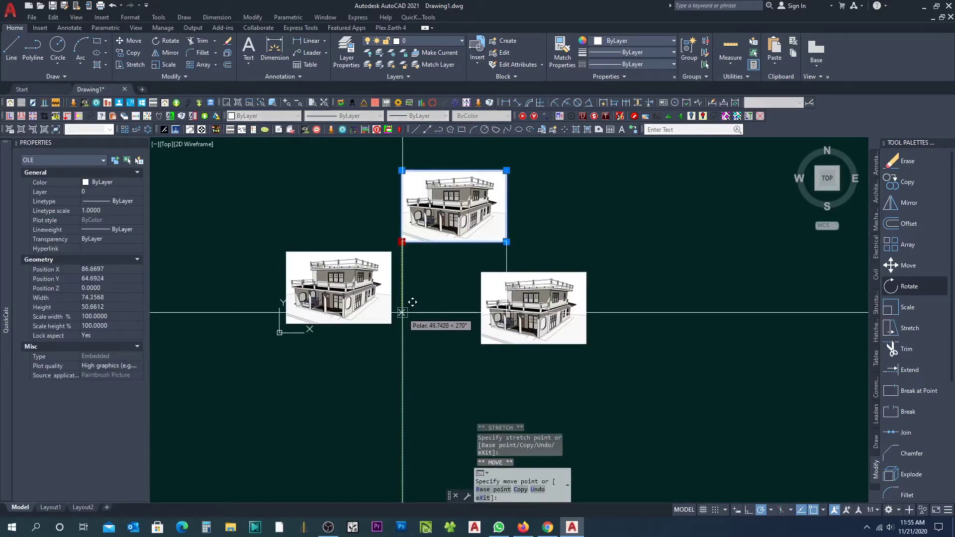
{"action": "key", "text": "space"}
{"action": "left_click", "coordinate": [481, 344]}
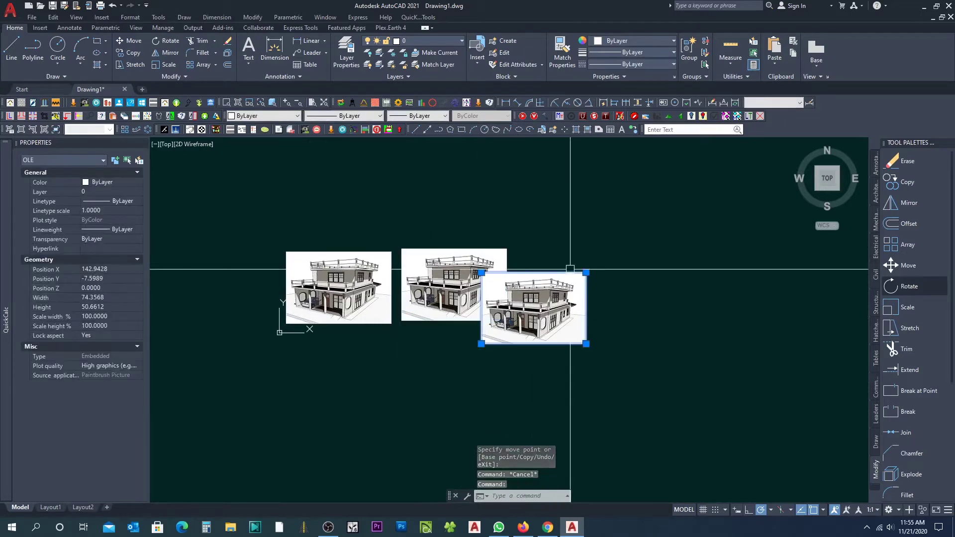
{"action": "left_click", "coordinate": [481, 272]}
{"action": "key", "text": "space"}
{"action": "left_click", "coordinate": [528, 258]}
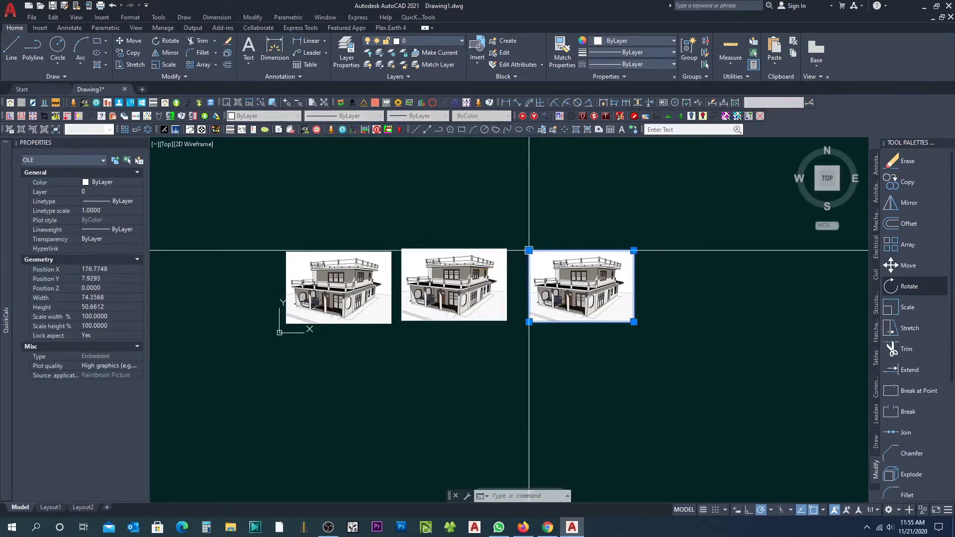
{"action": "key", "text": "Escape"}
{"action": "scroll", "coordinate": [543, 301], "scroll_direction": "up", "scroll_amount": 4}
{"action": "scroll", "coordinate": [543, 301], "scroll_direction": "down", "scroll_amount": 4}
{"action": "key", "text": "Escape"}
{"action": "key", "text": "Escape"}
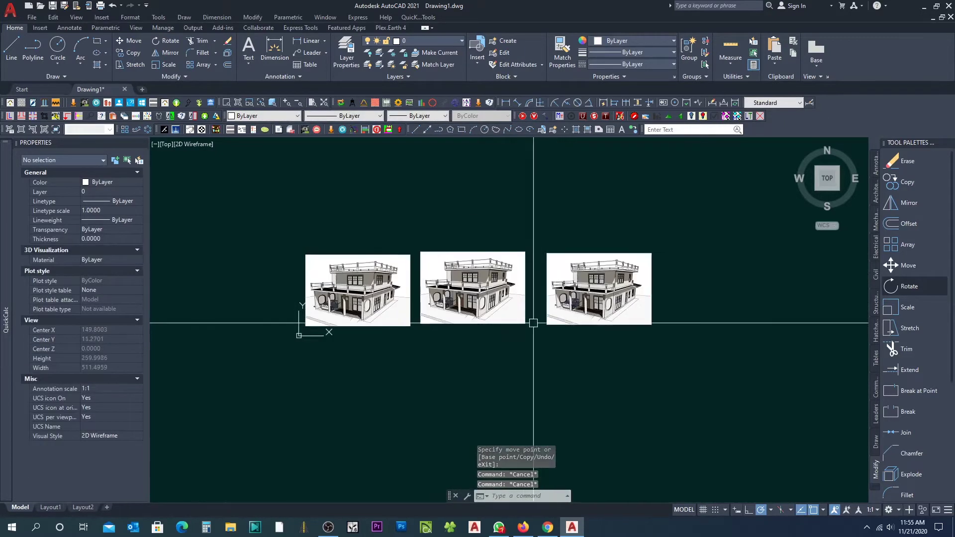
Step: Save the drawing as image.dwg in the Desktop folder
{"action": "left_click", "coordinate": [52, 6]}
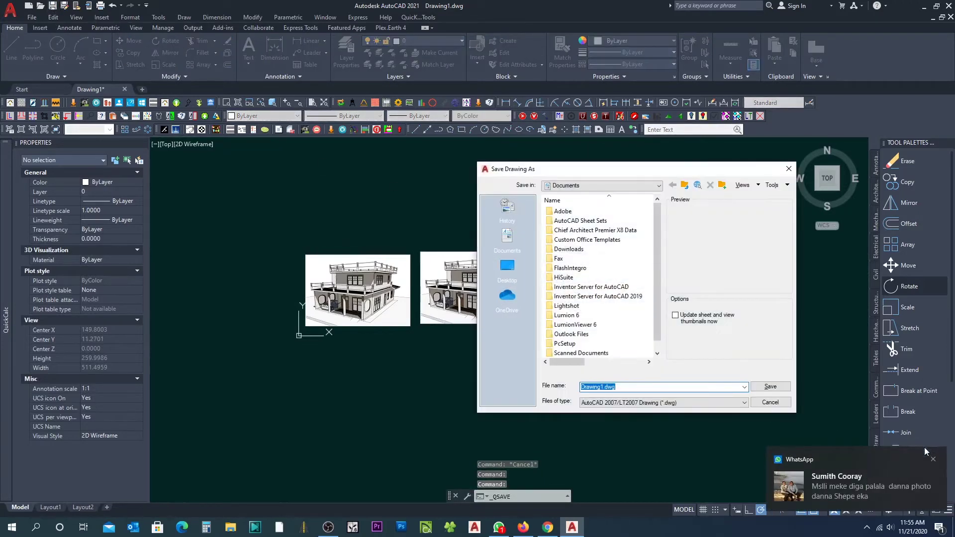
{"action": "left_click", "coordinate": [933, 462]}
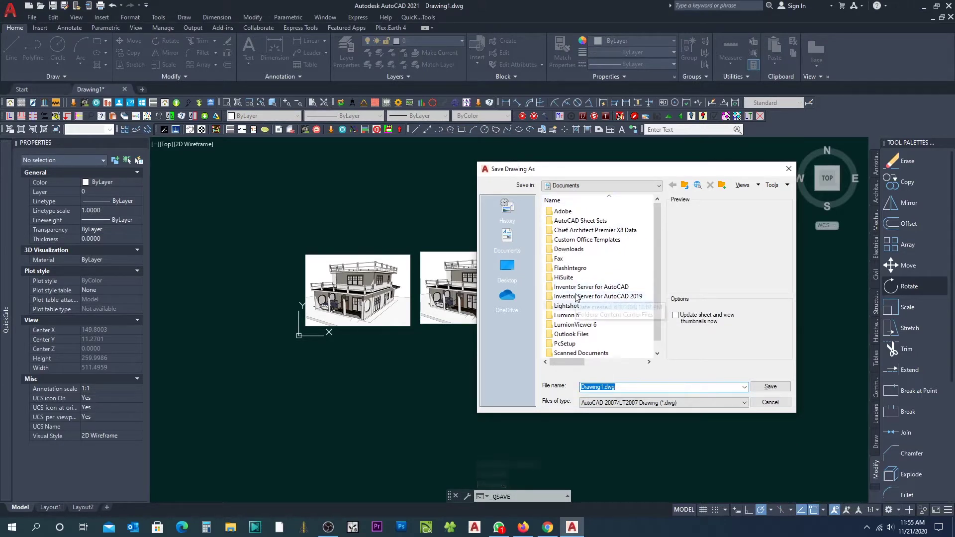
{"action": "left_click", "coordinate": [507, 268]}
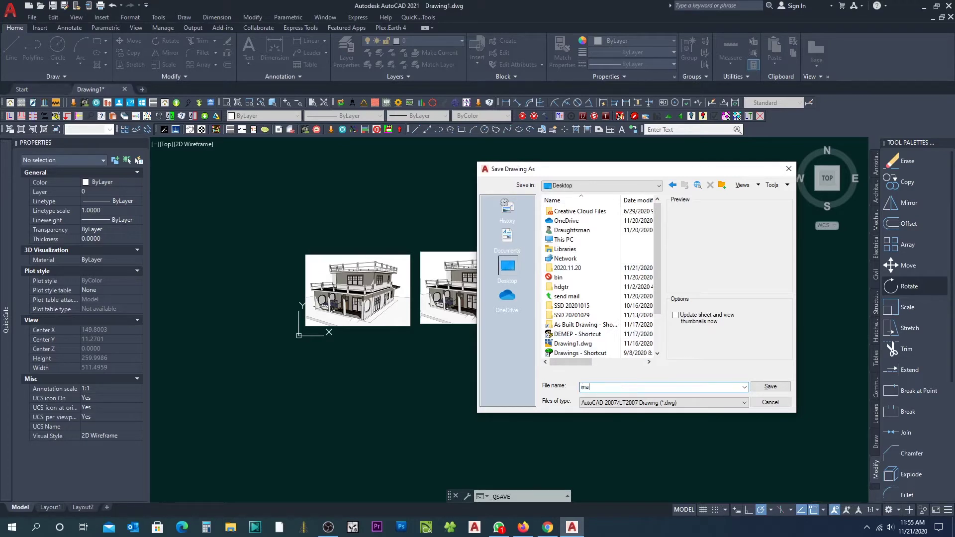
{"action": "left_click", "coordinate": [779, 387]}
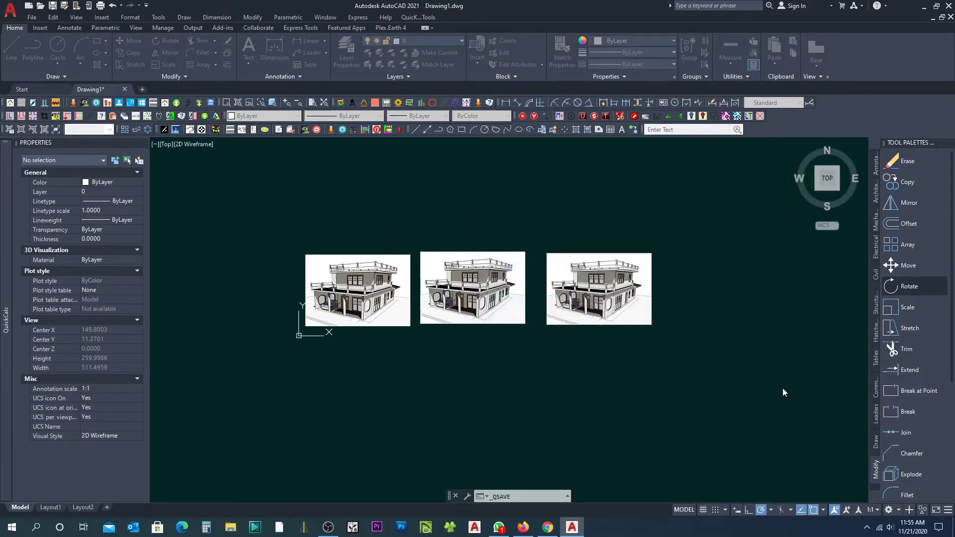
Step: Close the drawing, minimize AutoCAD and copy image.dwg from the Desktop
{"action": "left_click", "coordinate": [125, 90]}
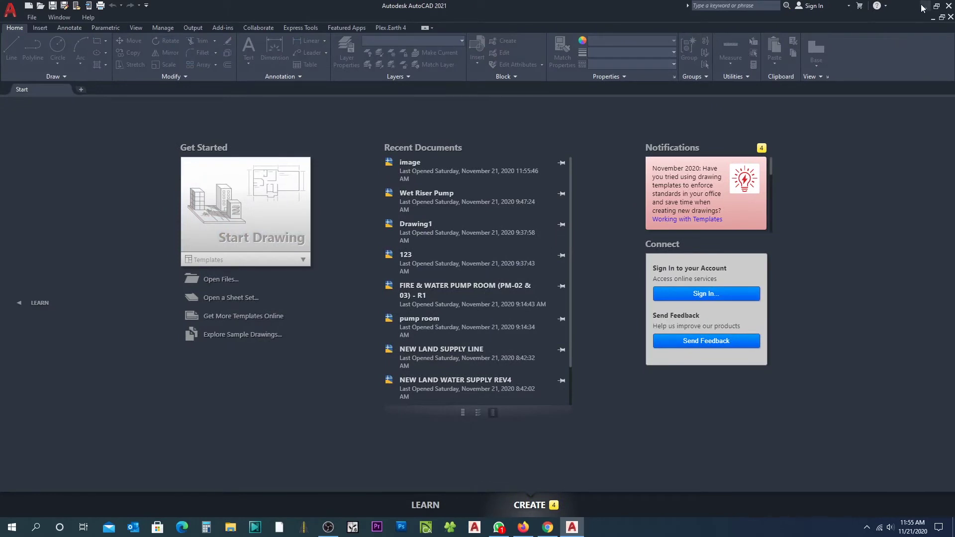
{"action": "left_click", "coordinate": [922, 8]}
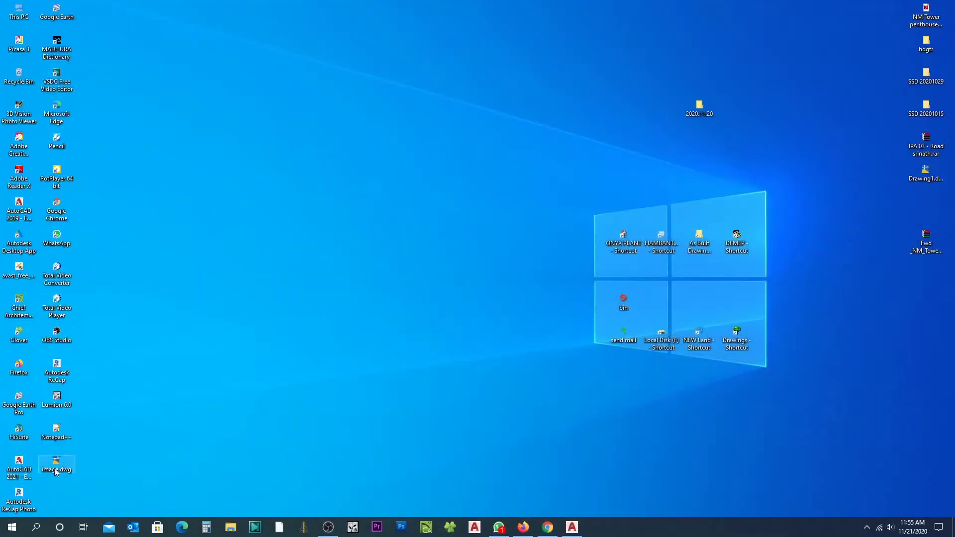
{"action": "left_click_drag", "start_coordinate": [365, 315], "coordinate": [483, 98]}
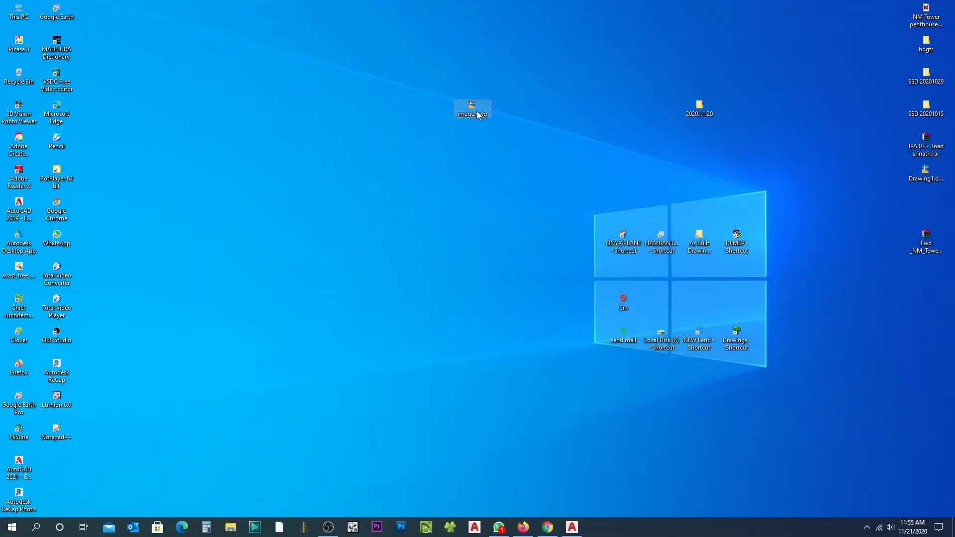
{"action": "right_click", "coordinate": [478, 116]}
{"action": "left_click", "coordinate": [503, 329]}
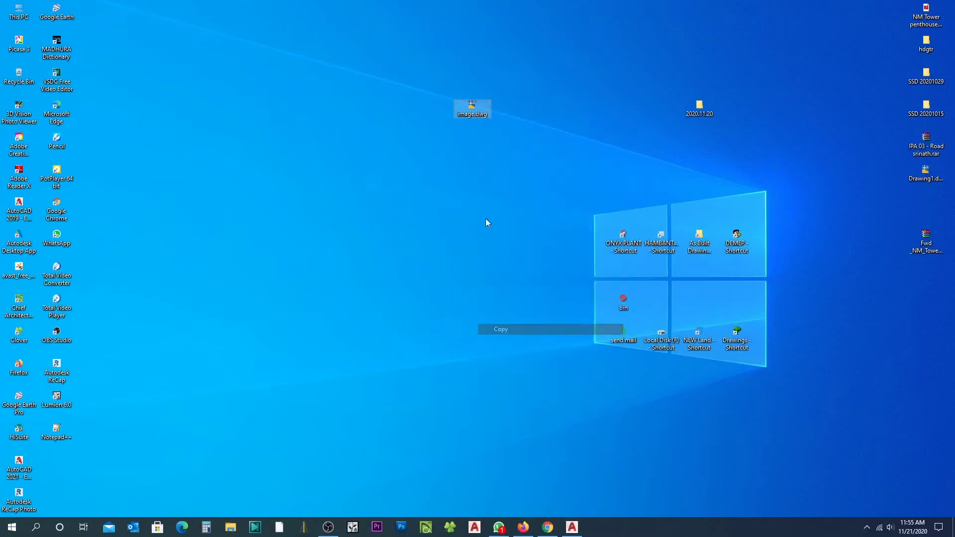
Step: Paste image.dwg into Documents and open it from there in AutoCAD
{"action": "double_click", "coordinate": [22, 17]}
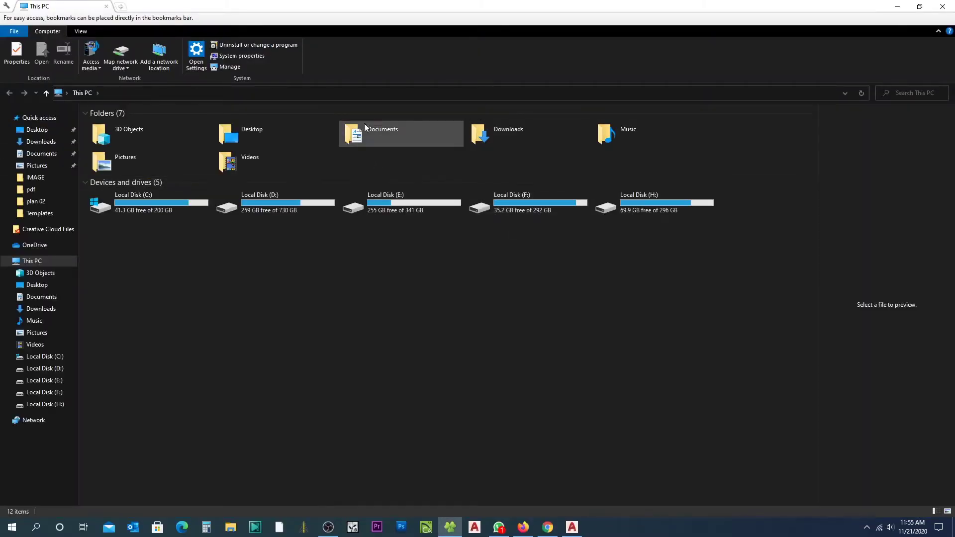
{"action": "double_click", "coordinate": [364, 127]}
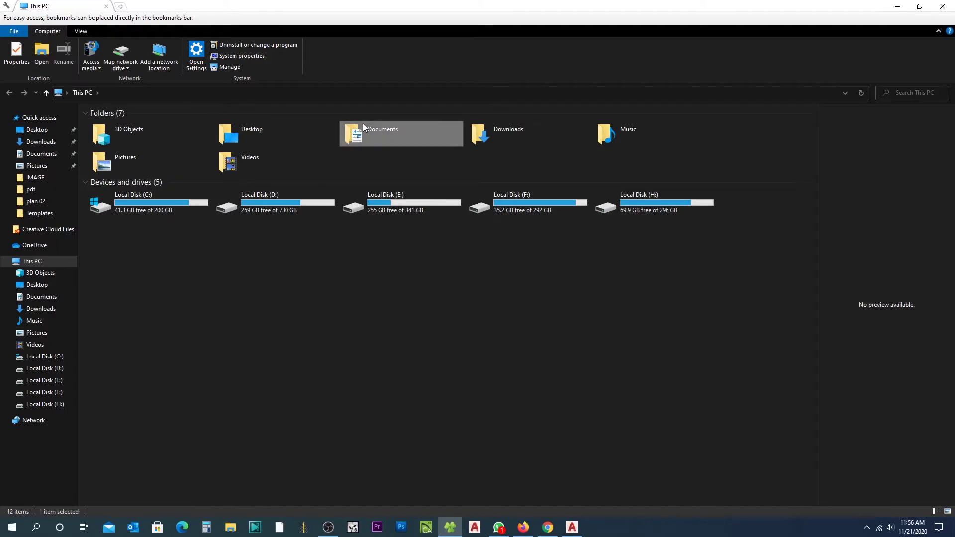
{"action": "right_click", "coordinate": [499, 404]}
{"action": "left_click", "coordinate": [538, 329]}
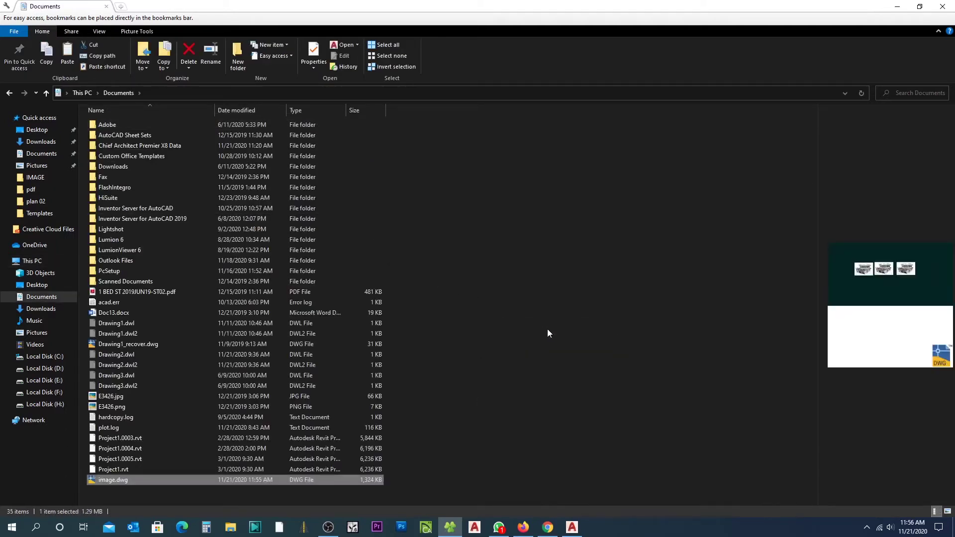
{"action": "double_click", "coordinate": [129, 480]}
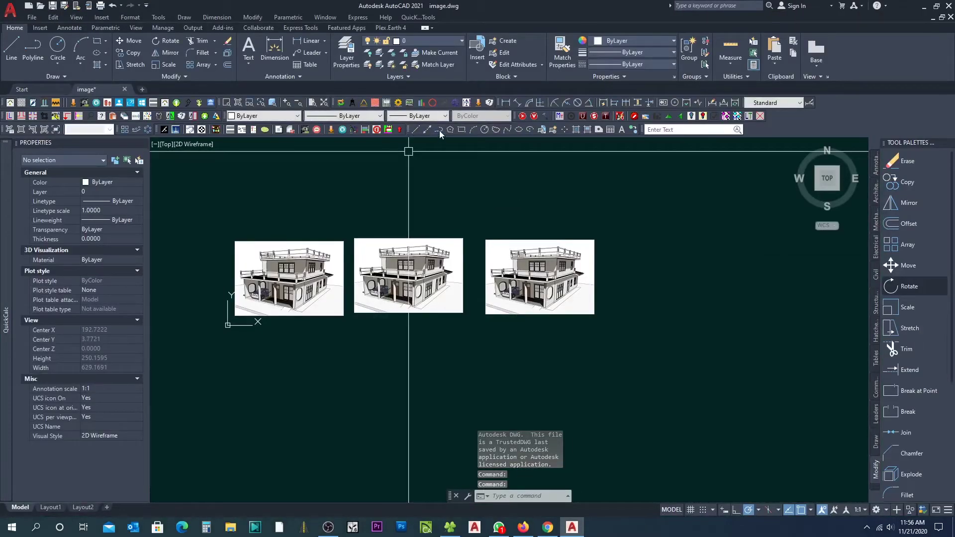
Step: Draw a three-point test polyline
{"action": "left_click", "coordinate": [439, 129]}
{"action": "left_click", "coordinate": [378, 200]}
{"action": "left_click", "coordinate": [397, 220]}
{"action": "mouse_move", "coordinate": [488, 157]}
{"action": "middle_mouse_down"}
{"action": "mouse_move", "coordinate": [417, 271]}
{"action": "mouse_move", "coordinate": [505, 212]}
{"action": "middle_mouse_up"}
{"action": "left_click", "coordinate": [439, 254]}
{"action": "key", "text": "Escape"}
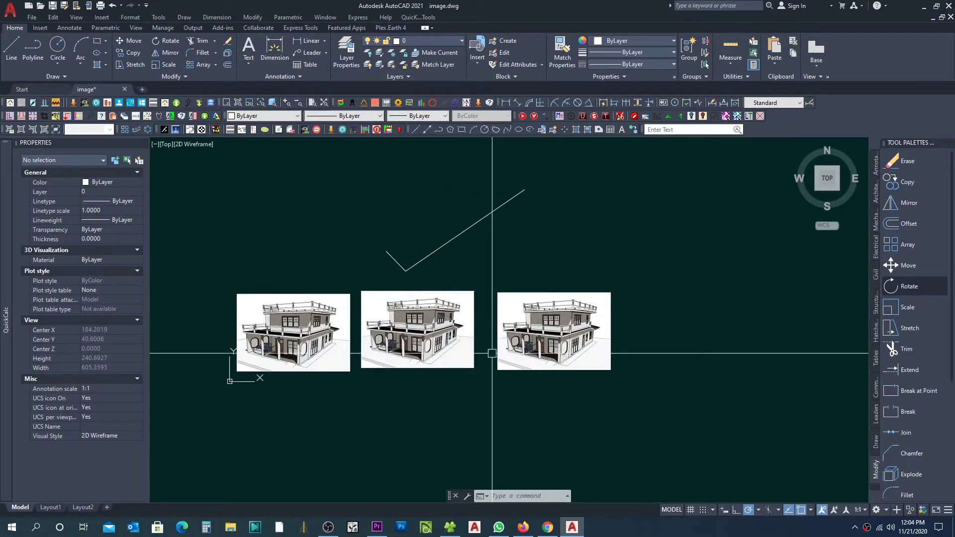
Step: Erase the polyline and the two right-hand house images
{"action": "left_click", "coordinate": [641, 394]}
{"action": "left_click", "coordinate": [401, 195]}
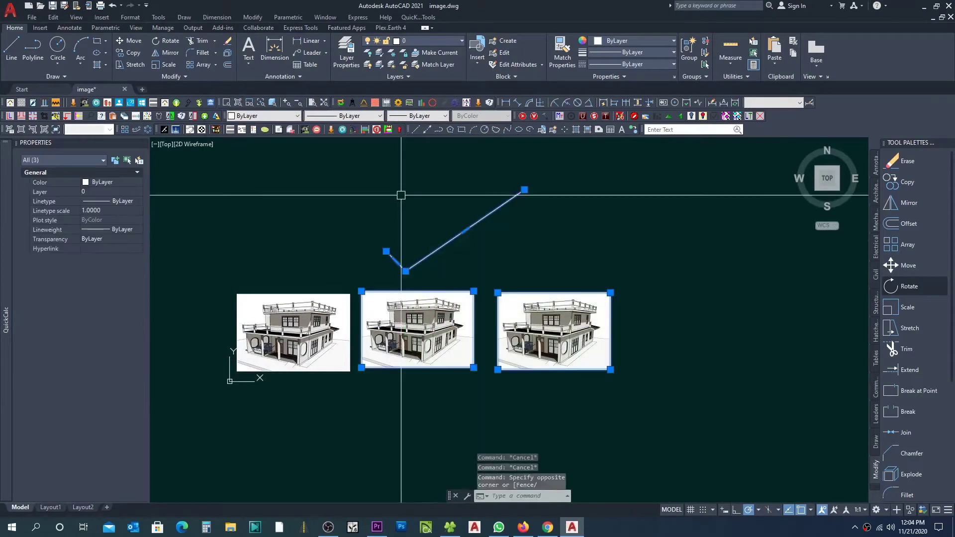
{"action": "type", "text": "E"}
{"action": "key", "text": "Return"}
{"action": "key", "text": "Escape"}
{"action": "key", "text": "Escape"}
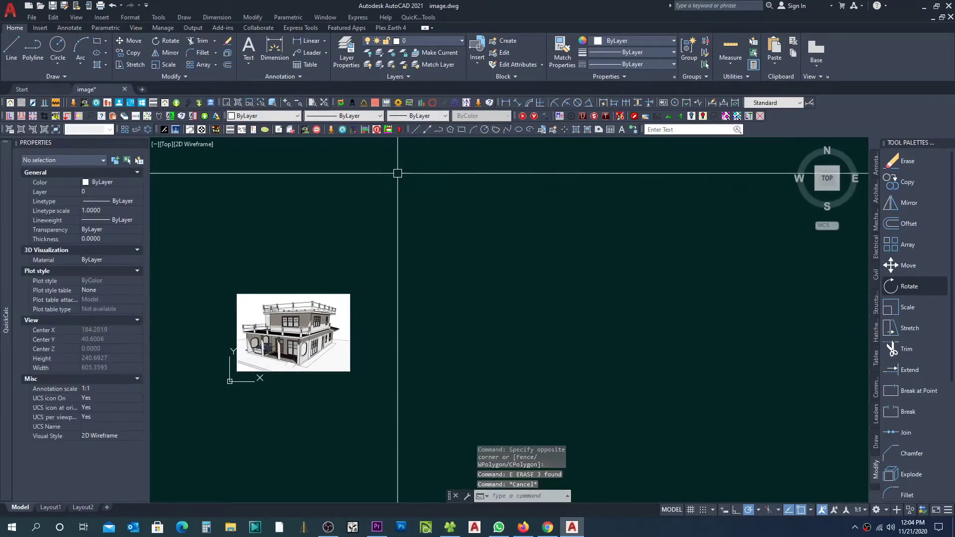
{"action": "left_click", "coordinate": [40, 28]}
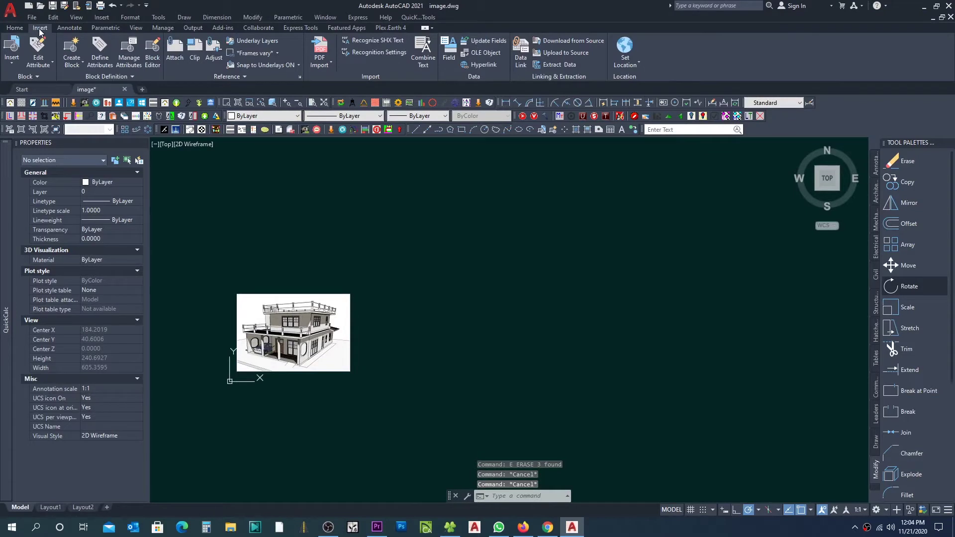
Step: Create a new Microsoft Excel Worksheet as an embedded OLE object
{"action": "left_click", "coordinate": [495, 58]}
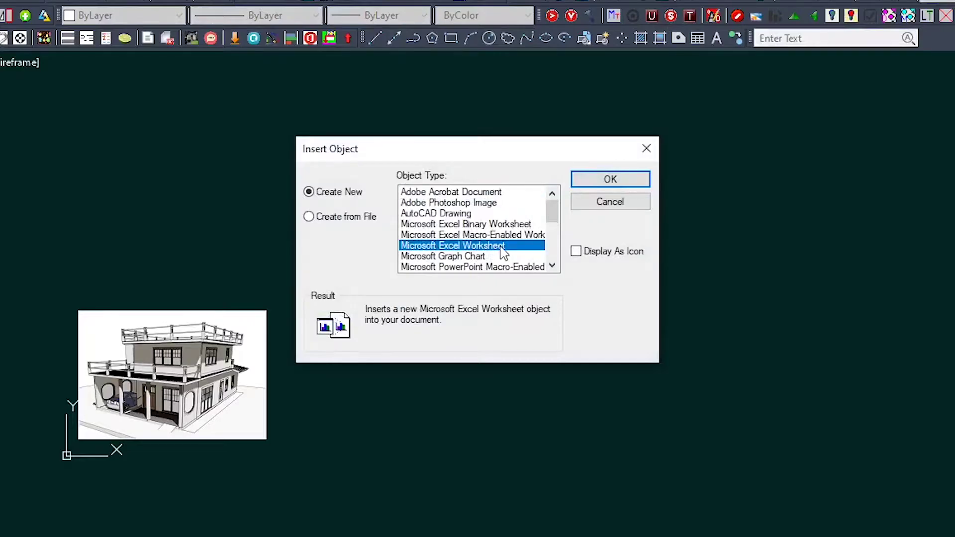
{"action": "scroll", "coordinate": [497, 252], "scroll_direction": "down", "scroll_amount": 1}
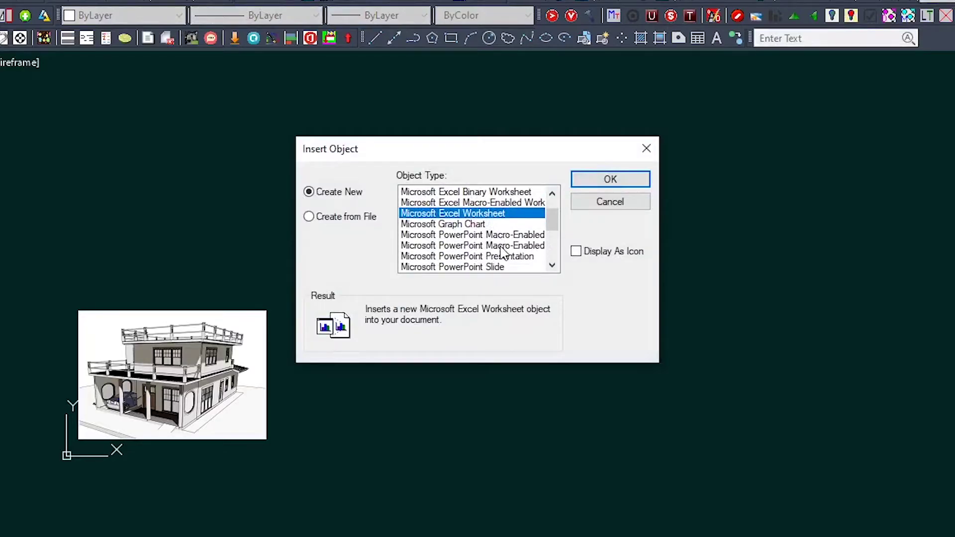
{"action": "left_click", "coordinate": [610, 180]}
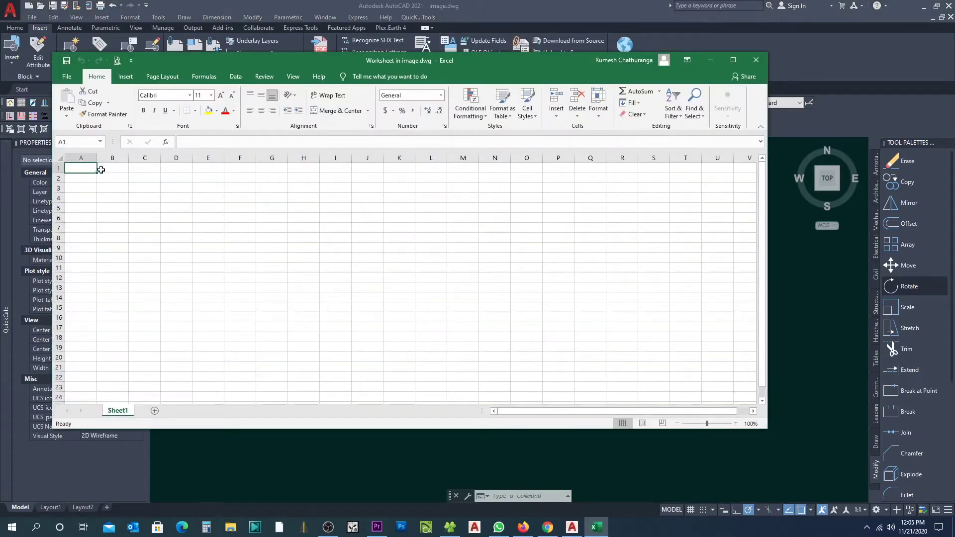
Step: Widen column A, enter 'attachment' in A1 and close Excel
{"action": "left_click_drag", "start_coordinate": [97, 159], "coordinate": [183, 160]}
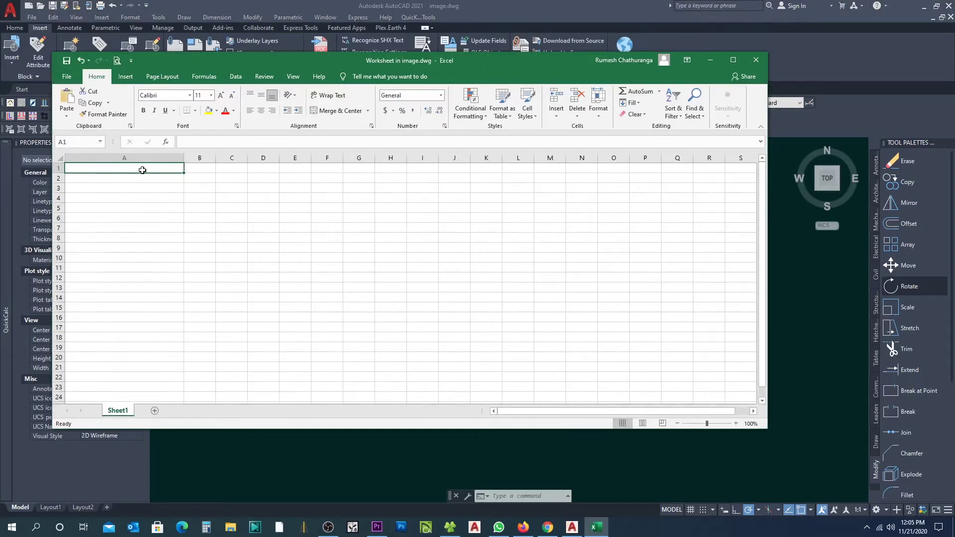
{"action": "key", "text": "ctrl+v"}
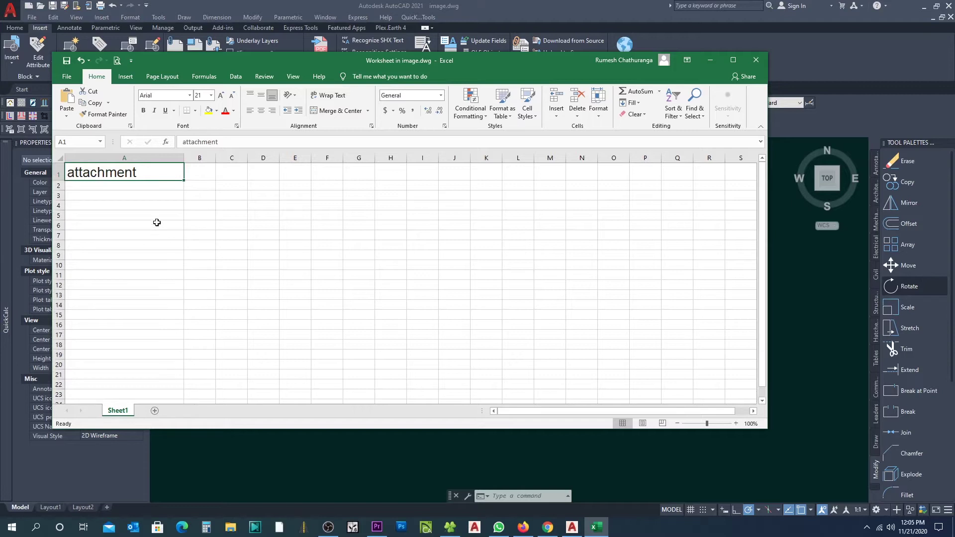
{"action": "left_click", "coordinate": [754, 64]}
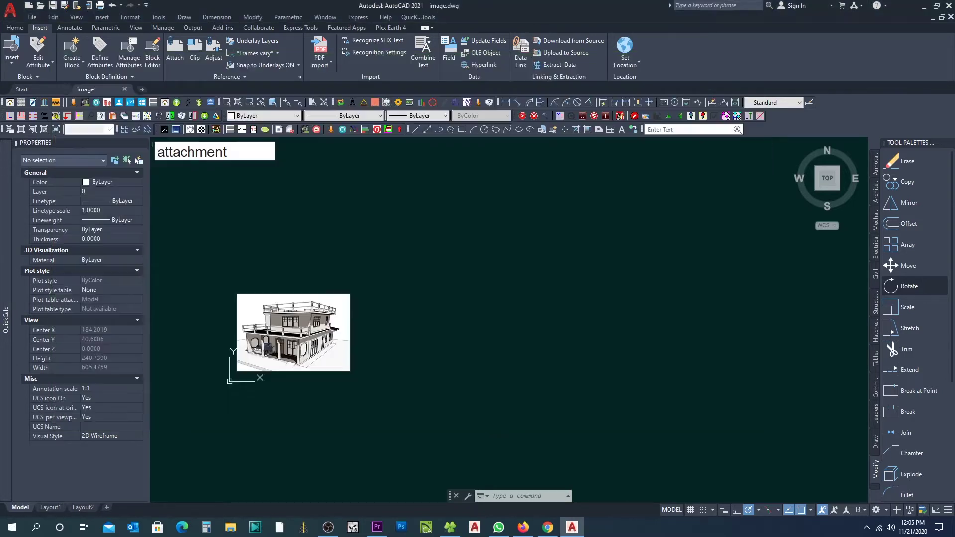
Step: Move the attachment worksheet object with MOVE to sit beside the house picture
{"action": "left_click", "coordinate": [252, 158]}
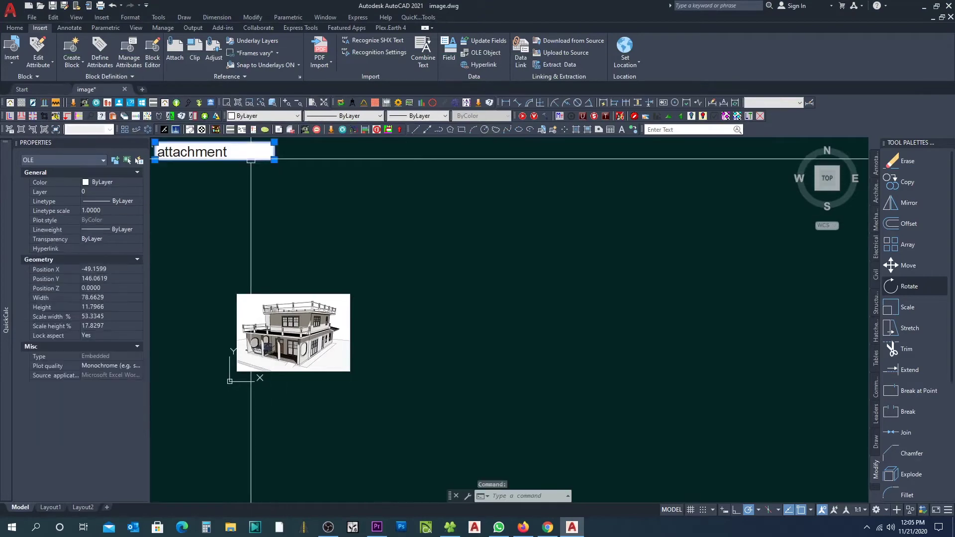
{"action": "type", "text": "m"}
{"action": "key", "text": "Return"}
{"action": "left_click", "coordinate": [239, 183]}
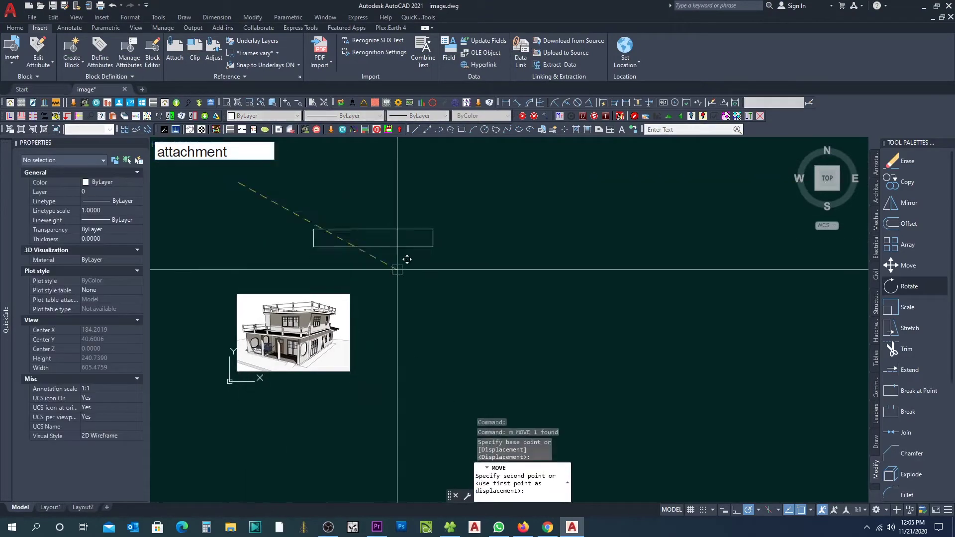
{"action": "left_click", "coordinate": [498, 302]}
{"action": "key", "text": "Escape"}
{"action": "key", "text": "Escape"}
{"action": "key", "text": "Escape"}
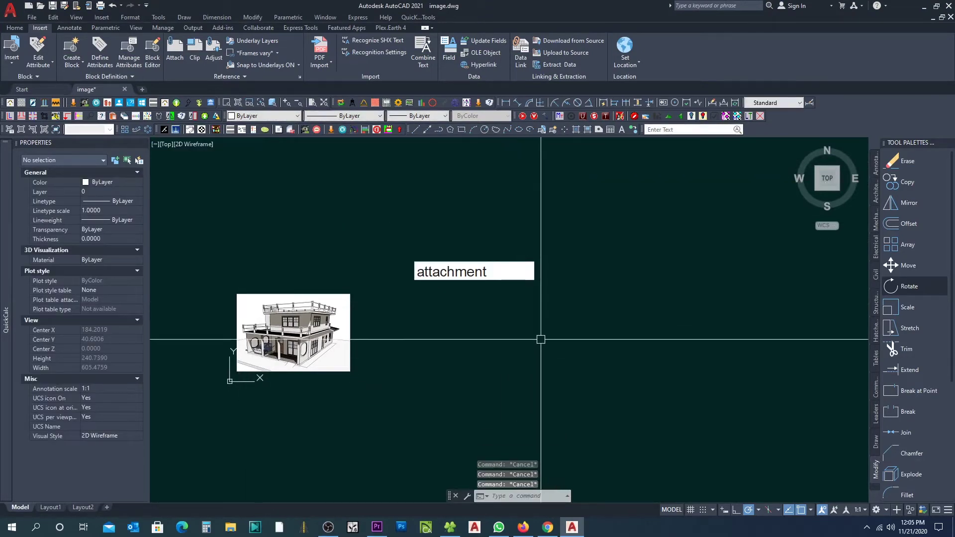
{"action": "key", "text": "Return"}
{"action": "key", "text": "Escape"}
{"action": "key", "text": "Escape"}
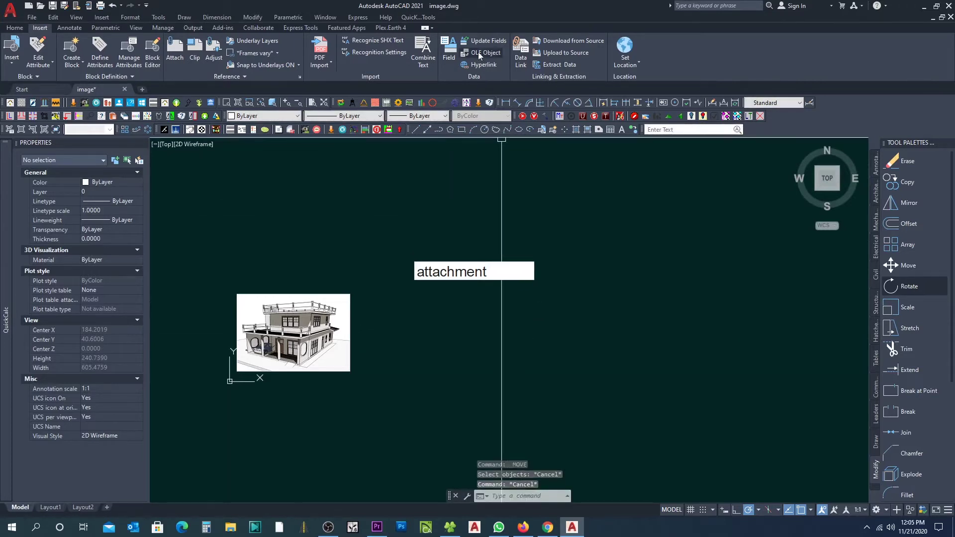
Step: Embed a new Microsoft Excel Worksheet OLE object in the drawing
{"action": "left_click", "coordinate": [476, 51]}
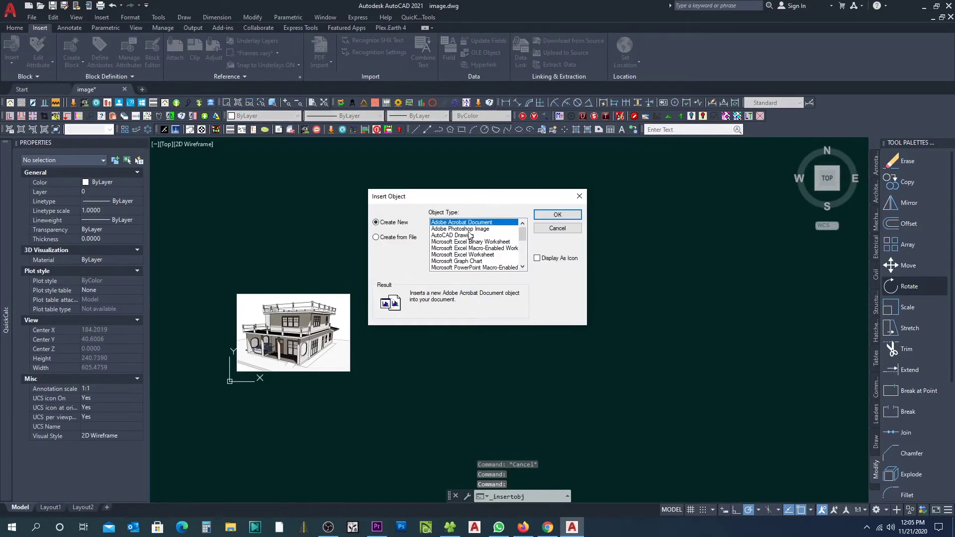
{"action": "left_click", "coordinate": [468, 230]}
{"action": "left_click", "coordinate": [464, 236]}
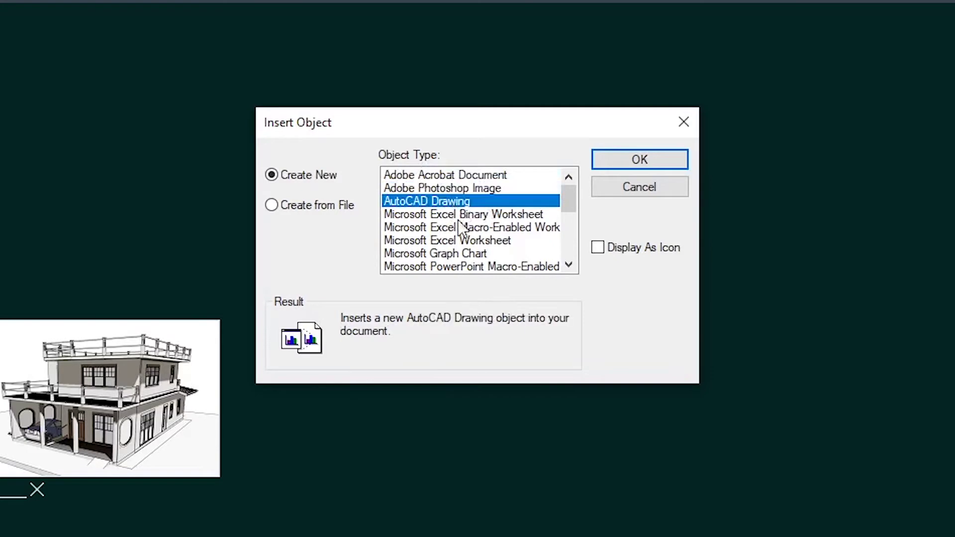
{"action": "left_click", "coordinate": [463, 217]}
{"action": "left_click", "coordinate": [487, 240]}
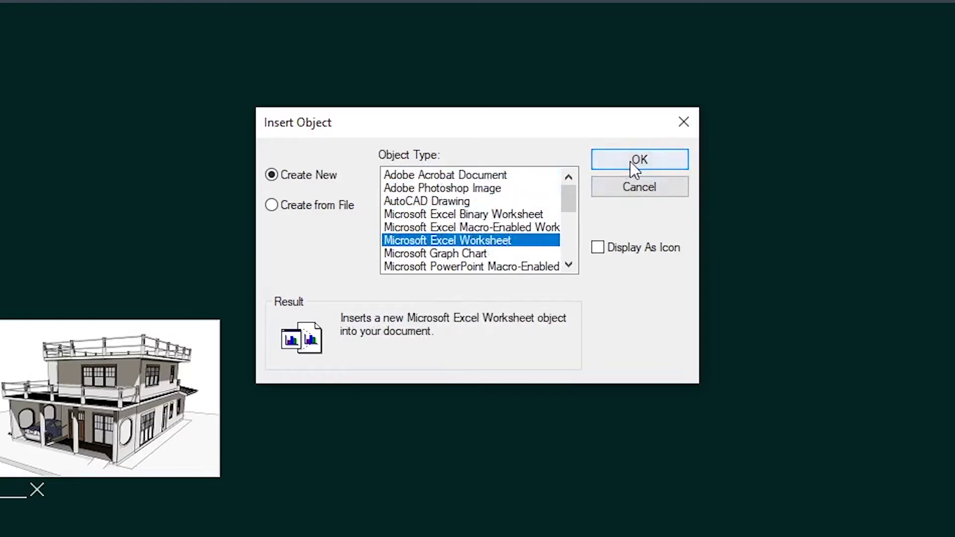
{"action": "left_click", "coordinate": [632, 162]}
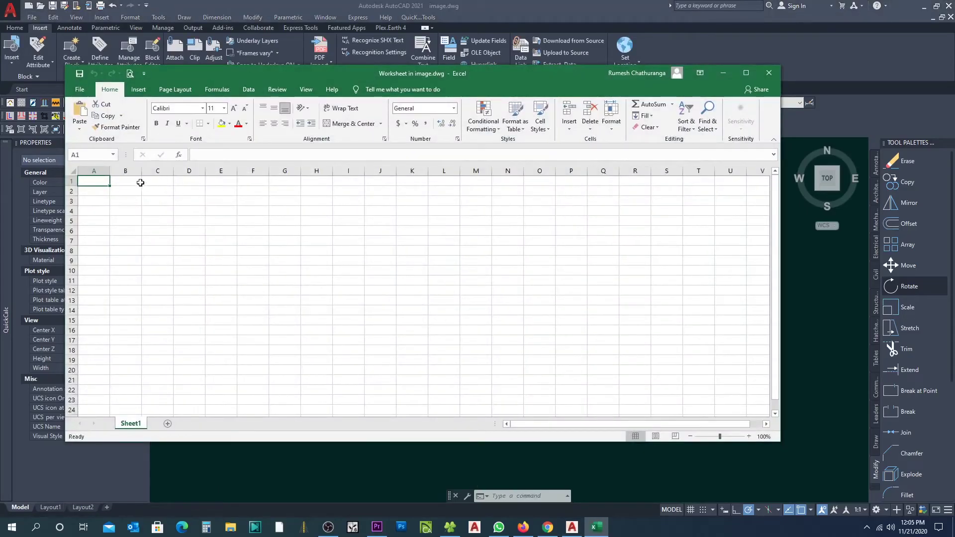
Step: Widen column A, fill 'attachment' from A1 down to A12, and close the worksheet
{"action": "left_click_drag", "start_coordinate": [109, 172], "coordinate": [225, 172]}
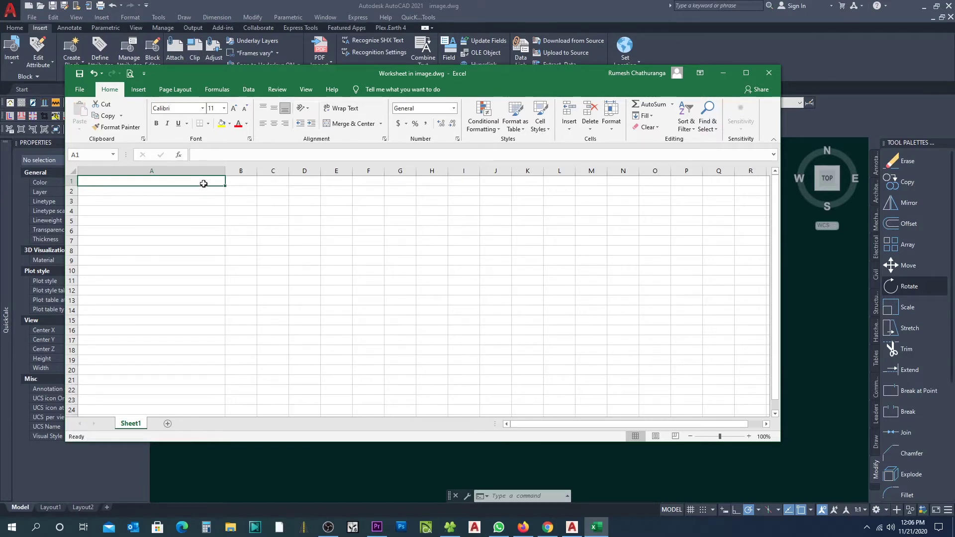
{"action": "type", "text": "attachment"}
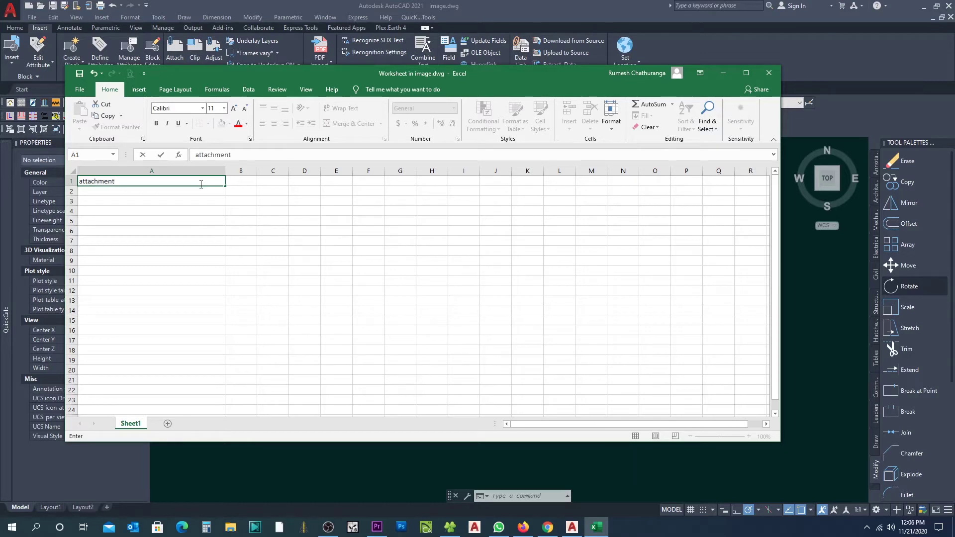
{"action": "key", "text": "ctrl+Return"}
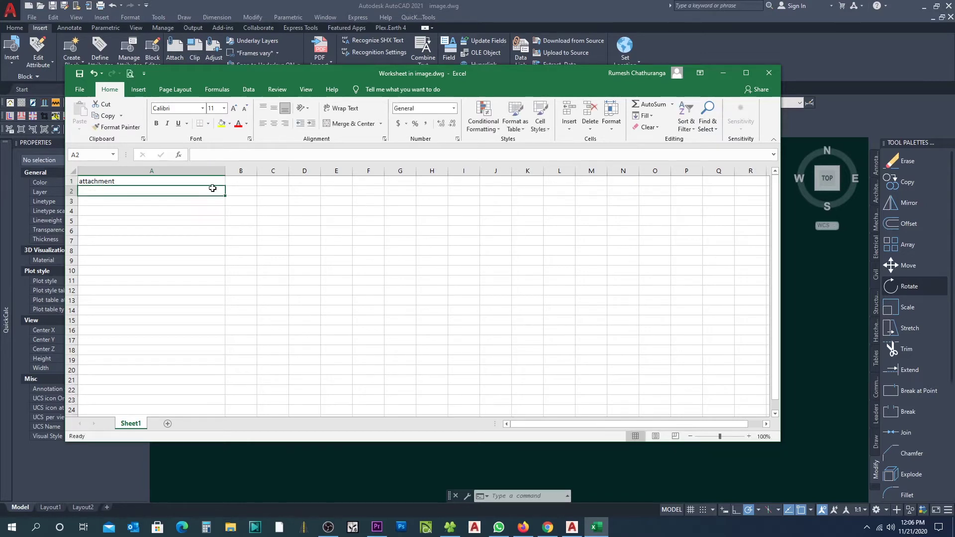
{"action": "left_click_drag", "start_coordinate": [225, 185], "coordinate": [219, 294]}
{"action": "left_click", "coordinate": [769, 73]}
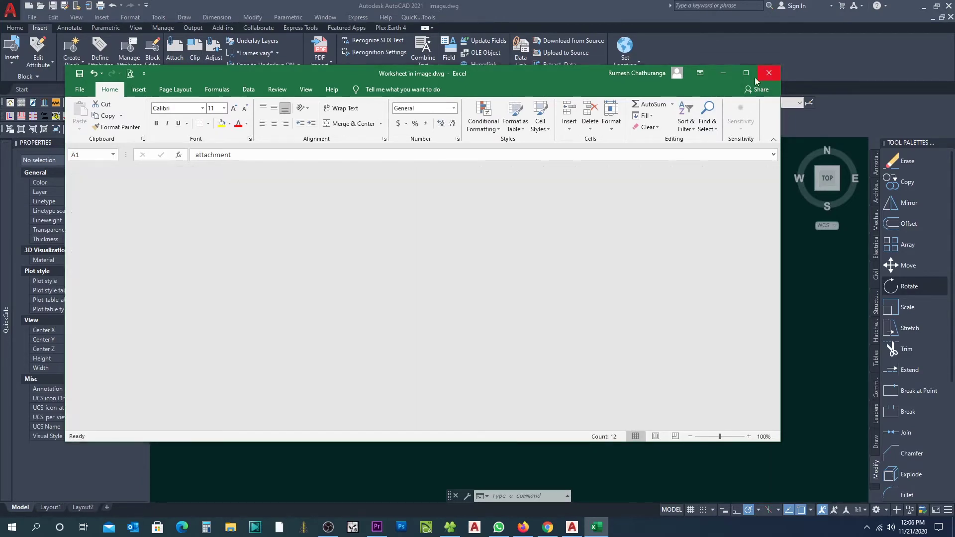
{"action": "middle_click_drag", "start_coordinate": [329, 255], "coordinate": [451, 290]}
{"action": "left_click", "coordinate": [418, 294]}
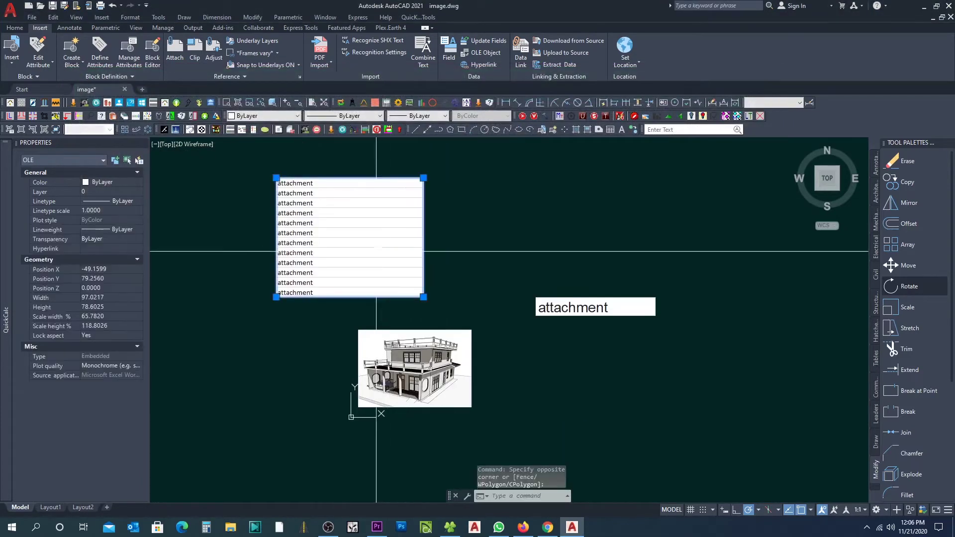
Step: Move the twelve-row attachment table above the single attachment label
{"action": "left_click", "coordinate": [423, 298]}
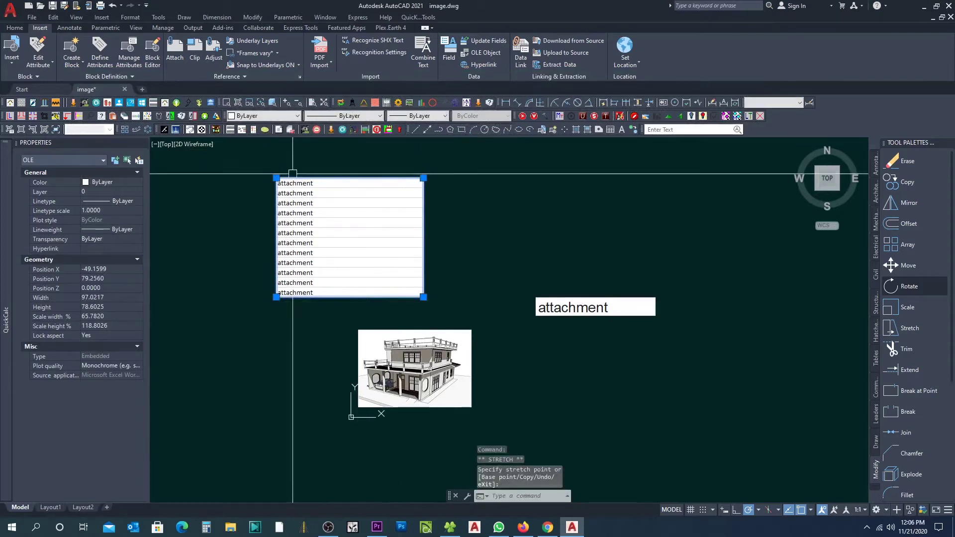
{"action": "key", "text": "space"}
{"action": "left_click", "coordinate": [515, 159]}
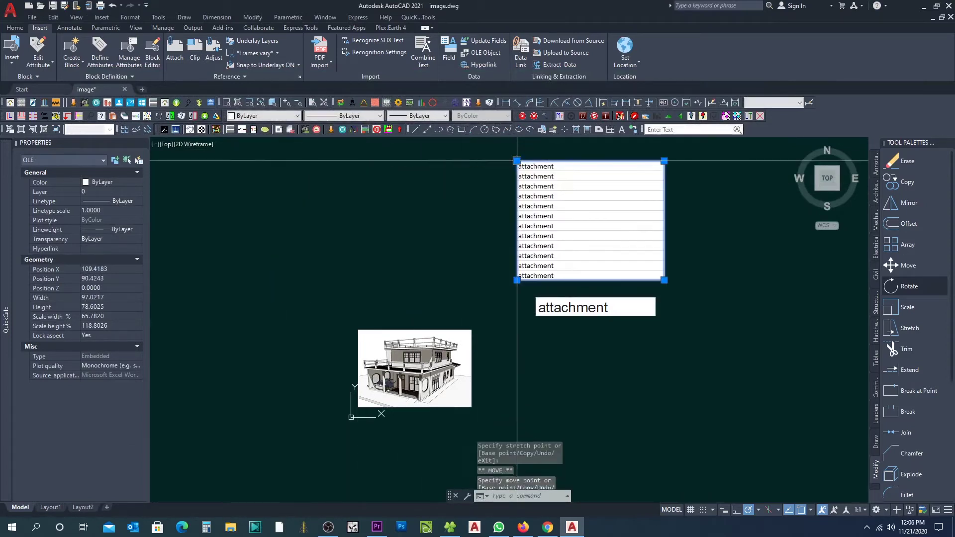
{"action": "key", "text": "Escape"}
{"action": "scroll", "coordinate": [333, 346], "scroll_direction": "down", "scroll_amount": 3}
{"action": "scroll", "coordinate": [442, 332], "scroll_direction": "up", "scroll_amount": 2}
{"action": "key", "text": "Escape"}
{"action": "key", "text": "Escape"}
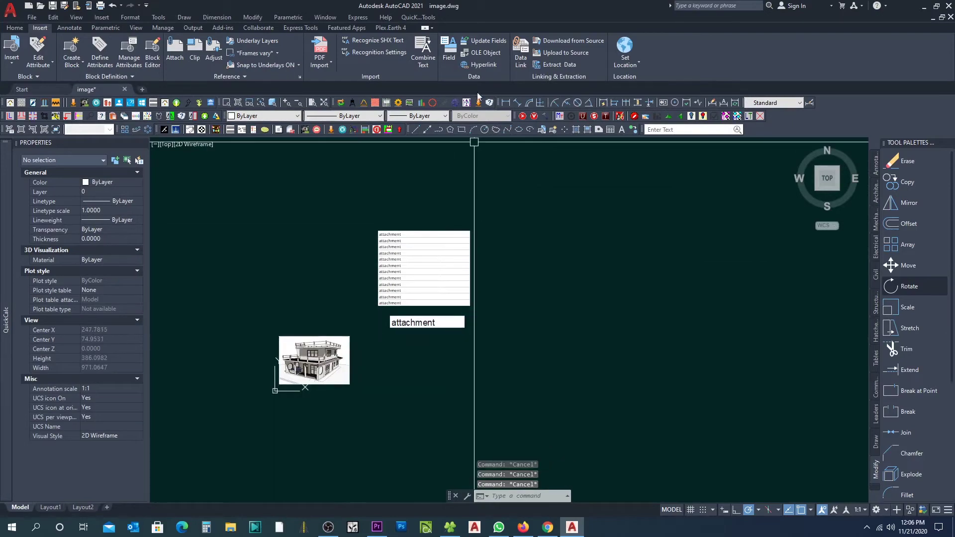
Step: Choose Microsoft Word Document as the new OLE object type
{"action": "left_click", "coordinate": [482, 53]}
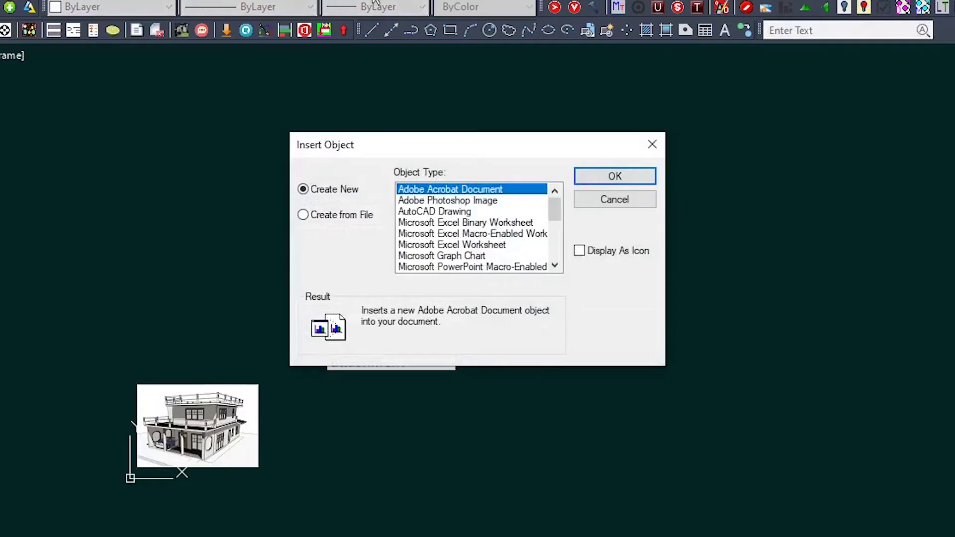
{"action": "scroll", "coordinate": [484, 257], "scroll_direction": "down", "scroll_amount": 1}
{"action": "scroll", "coordinate": [487, 251], "scroll_direction": "down", "scroll_amount": 2}
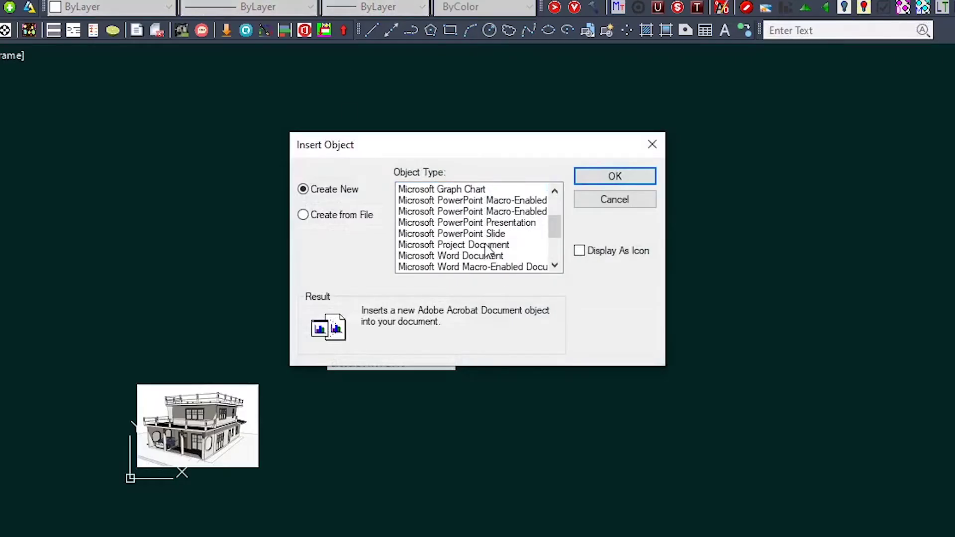
{"action": "scroll", "coordinate": [488, 250], "scroll_direction": "down", "scroll_amount": 1}
{"action": "left_click", "coordinate": [451, 223]}
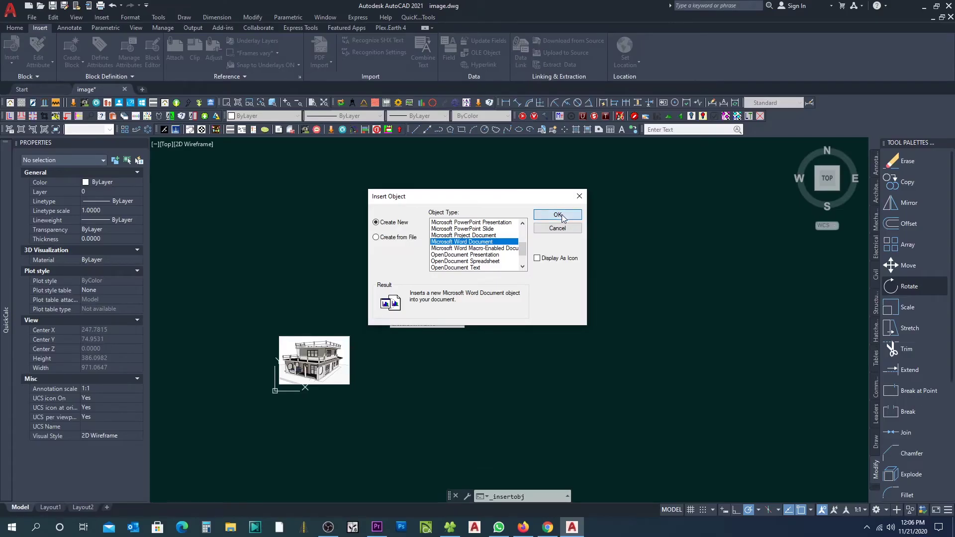
Step: Embed the blank Word document, then browse to Local Disk (D:) in File Explorer
{"action": "left_click", "coordinate": [557, 216]}
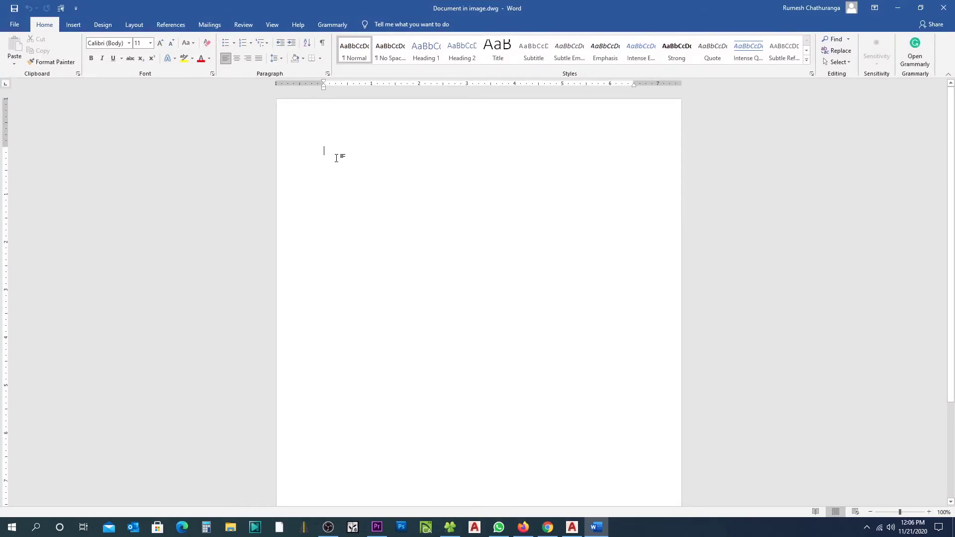
{"action": "left_click", "coordinate": [450, 527]}
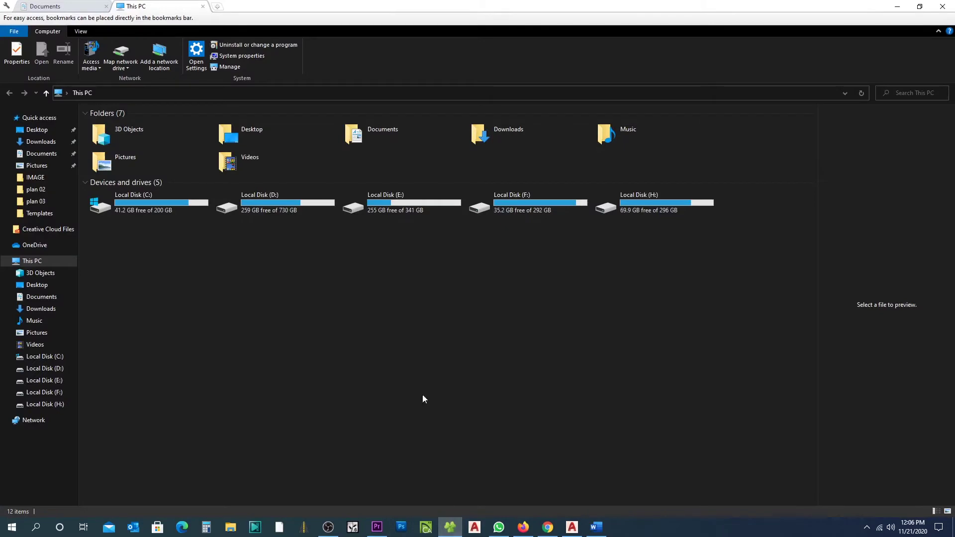
{"action": "double_click", "coordinate": [295, 209]}
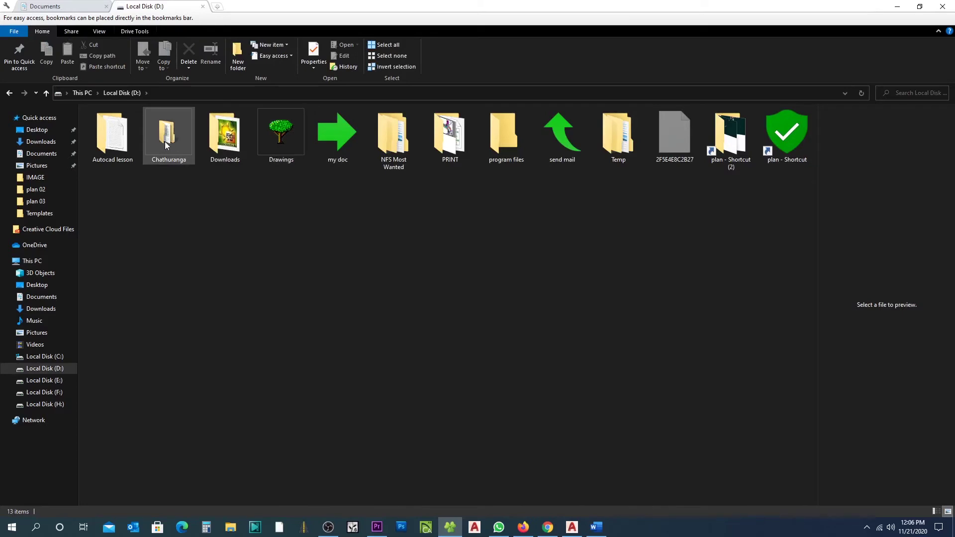
Step: Copy the Google Drive link from New Text Document.txt in the Autocad lesson folder
{"action": "double_click", "coordinate": [115, 139]}
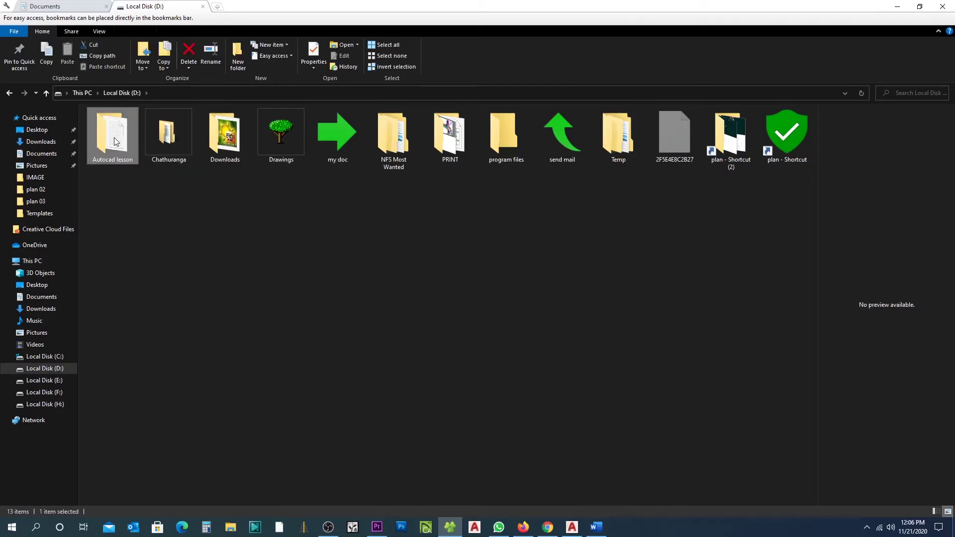
{"action": "double_click", "coordinate": [115, 139]}
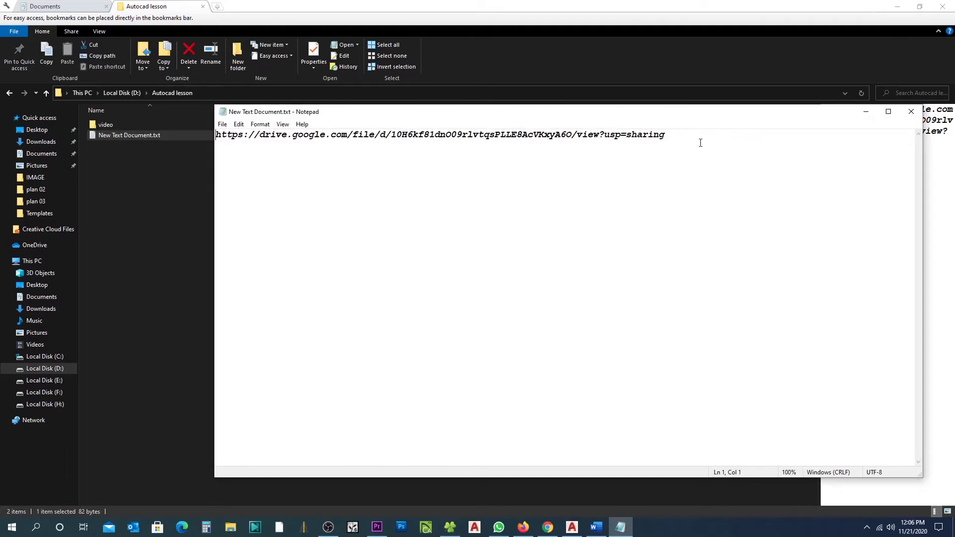
{"action": "left_click_drag", "start_coordinate": [701, 143], "coordinate": [187, 146]}
{"action": "key", "text": "ctrl+c"}
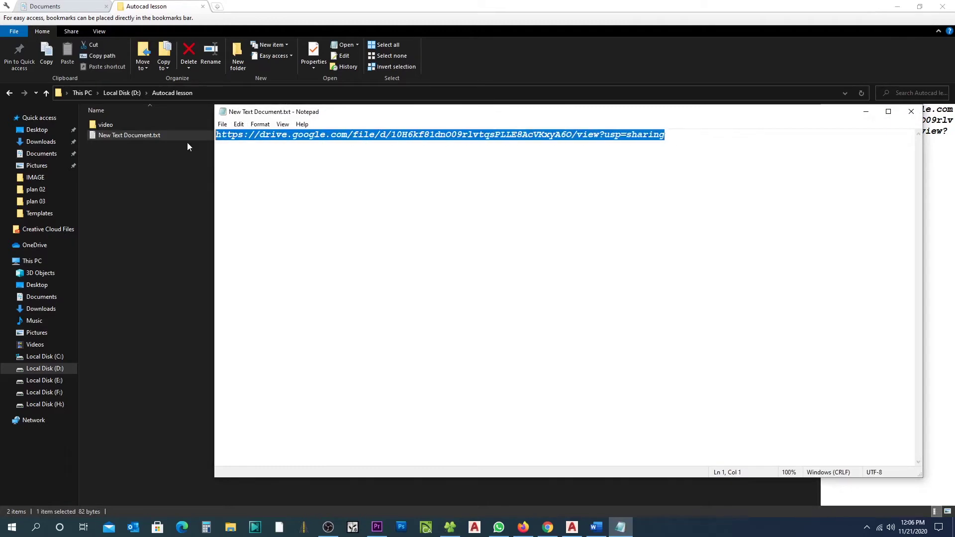
{"action": "left_click", "coordinate": [912, 111]}
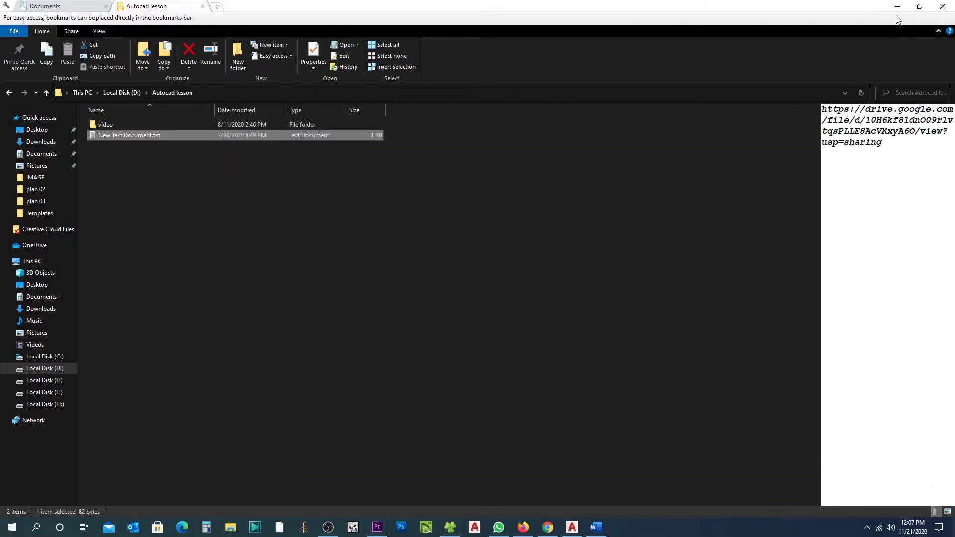
{"action": "left_click", "coordinate": [898, 7]}
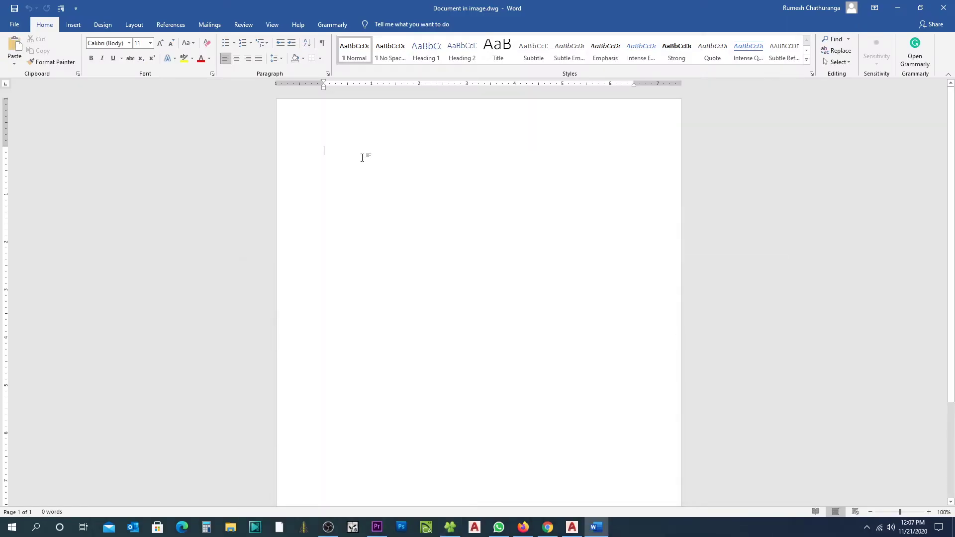
Step: Paste the Google Drive link three times, the first formatted as a hyperlink
{"action": "key", "text": "ctrl+v"}
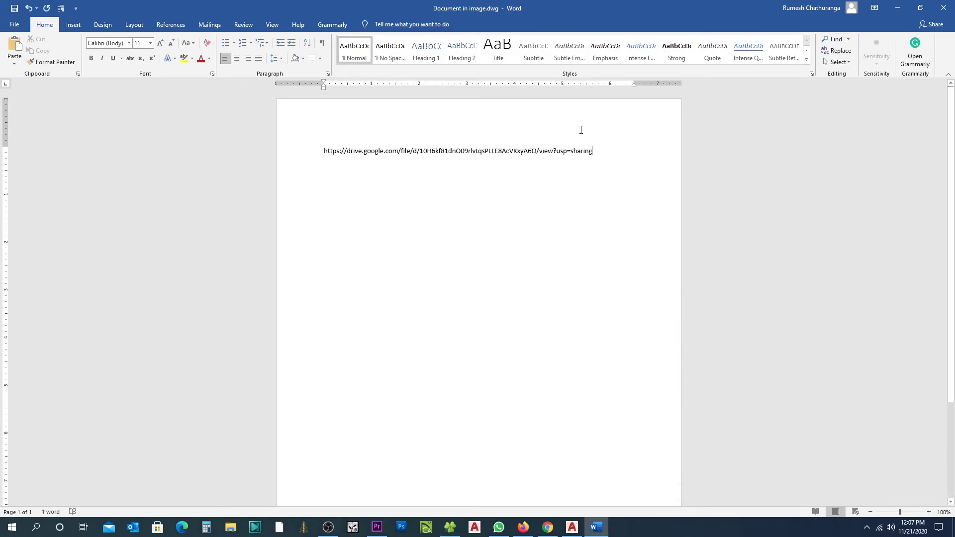
{"action": "left_click_drag", "start_coordinate": [600, 164], "coordinate": [285, 161]}
{"action": "key", "text": "ctrl+c"}
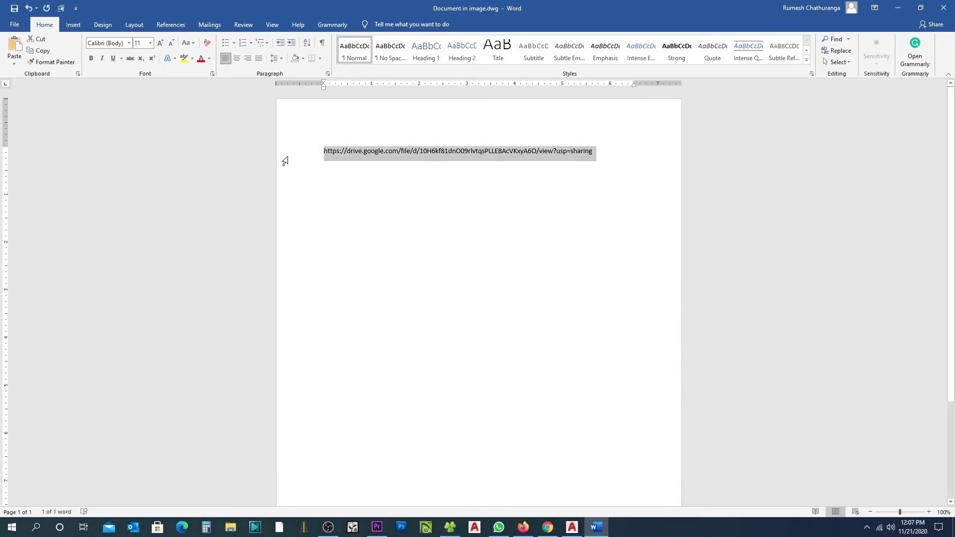
{"action": "left_click", "coordinate": [336, 186]}
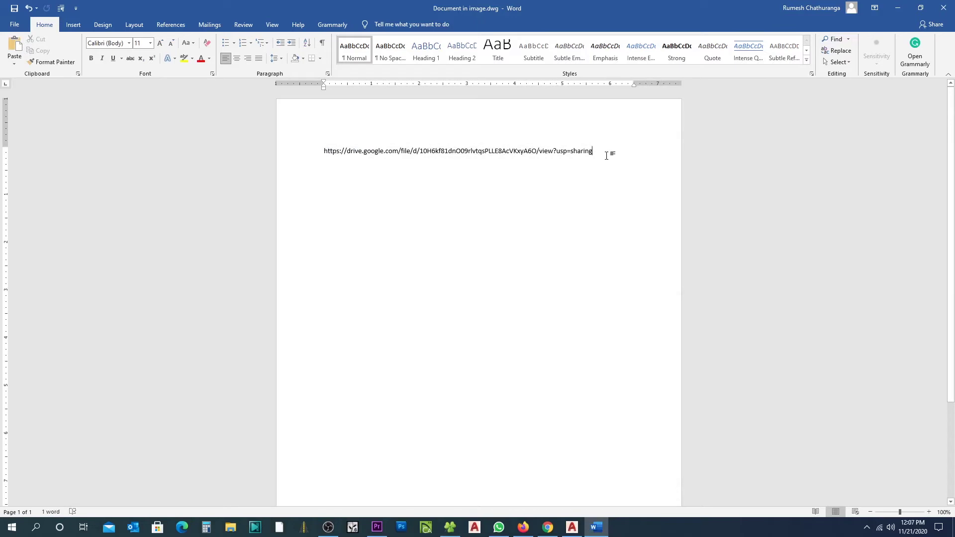
{"action": "key", "text": "Return"}
{"action": "key", "text": "Return"}
{"action": "key", "text": "ctrl+v"}
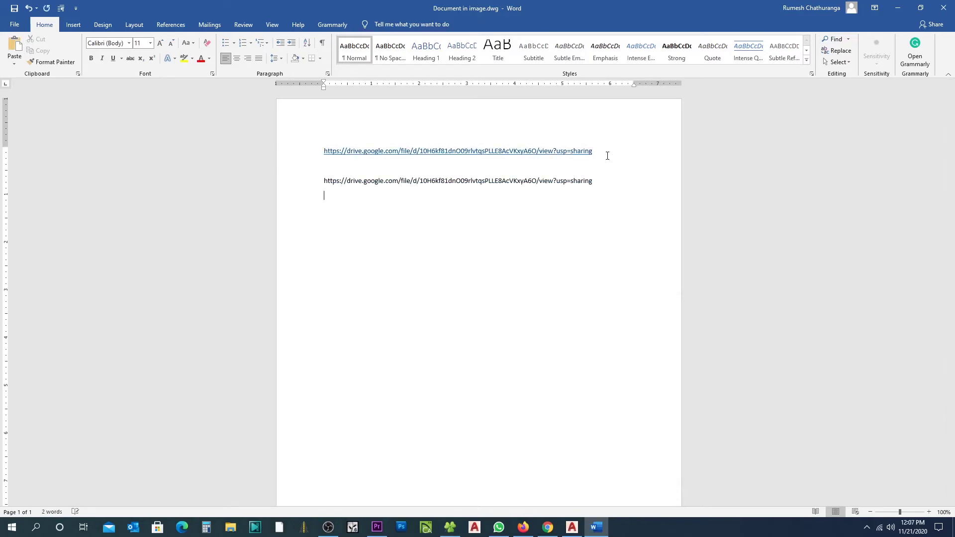
{"action": "key", "text": "ctrl+v"}
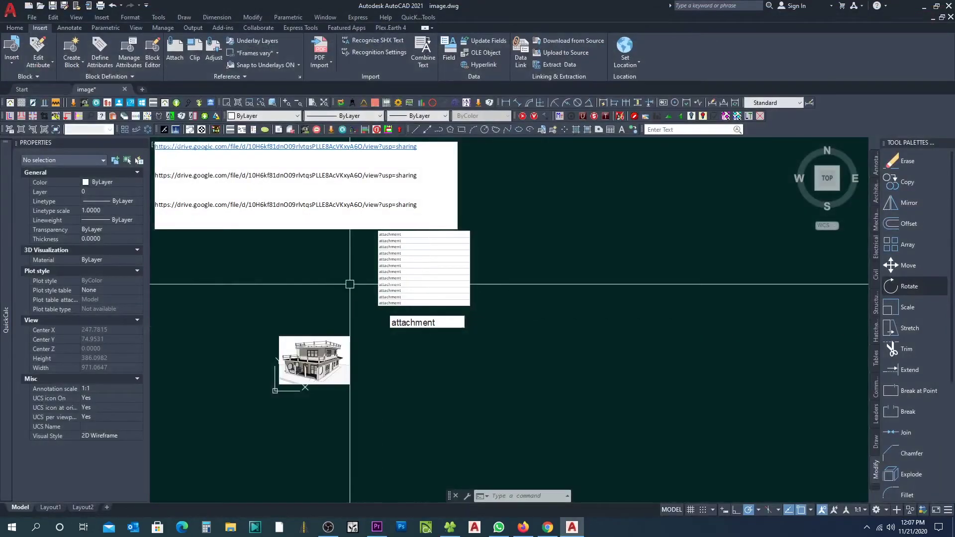
Step: Scale the embedded link document down from its lower-left corner
{"action": "middle_click_drag", "start_coordinate": [343, 279], "coordinate": [576, 393]}
{"action": "left_click", "coordinate": [535, 379]}
{"action": "left_click", "coordinate": [493, 279]}
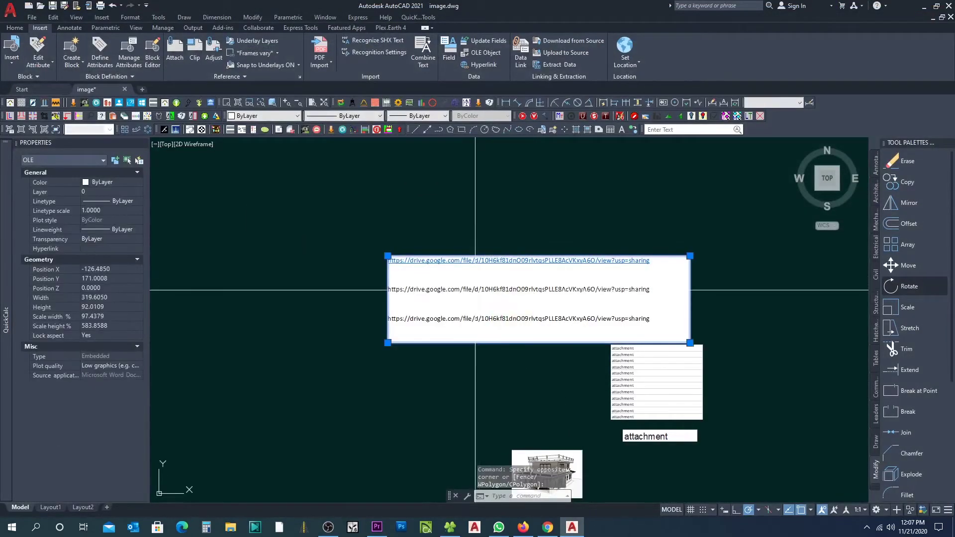
{"action": "left_click", "coordinate": [388, 256]}
{"action": "key", "text": "space"}
{"action": "left_click", "coordinate": [285, 210]}
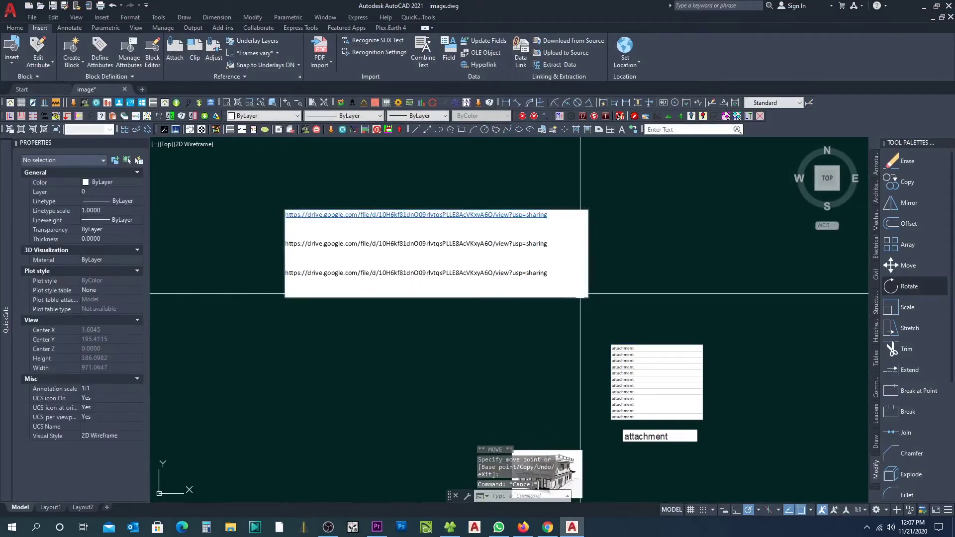
{"action": "key", "text": "Escape"}
{"action": "key", "text": "Escape"}
{"action": "left_click", "coordinate": [825, 314]}
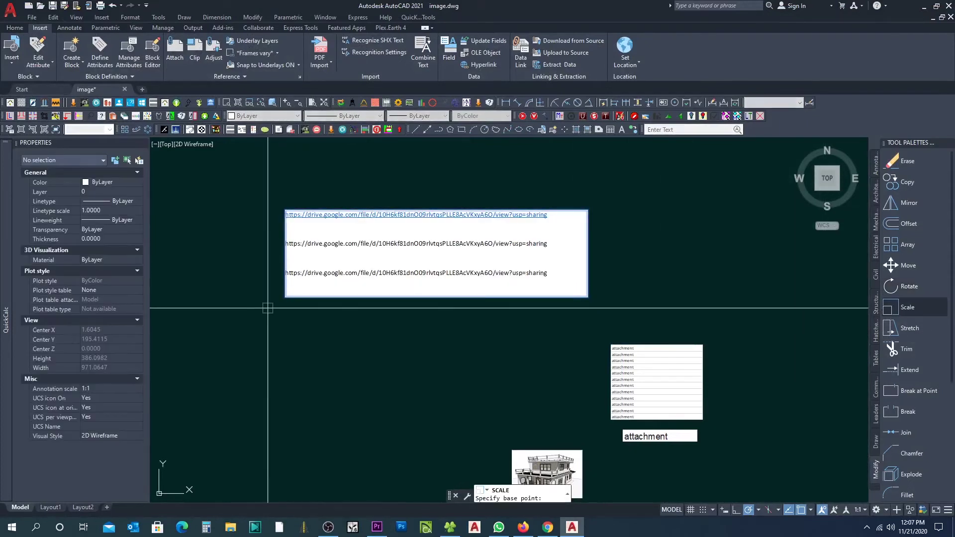
{"action": "left_click", "coordinate": [286, 297]}
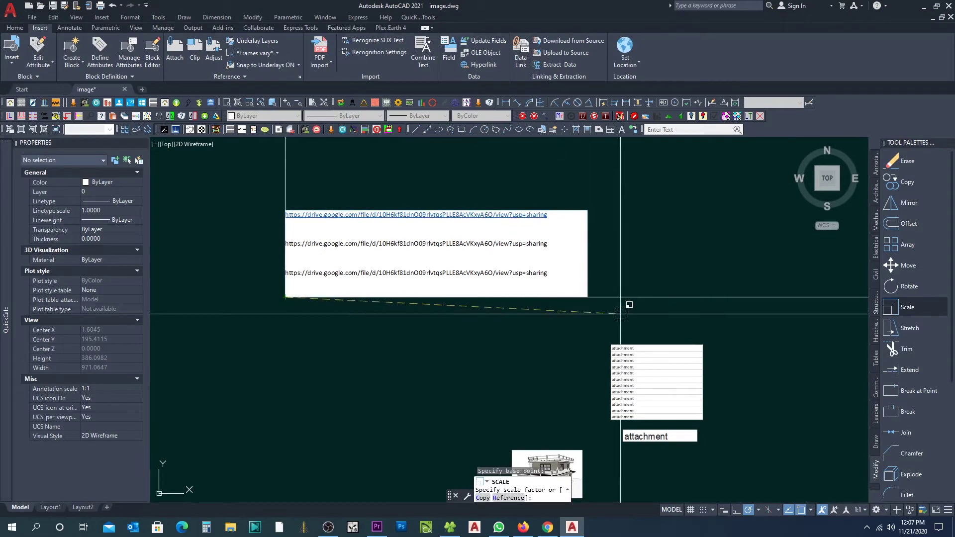
{"action": "left_click", "coordinate": [315, 321]}
Step: Move the shrunken link document above the twelve-row attachment table
{"action": "left_click", "coordinate": [367, 305]}
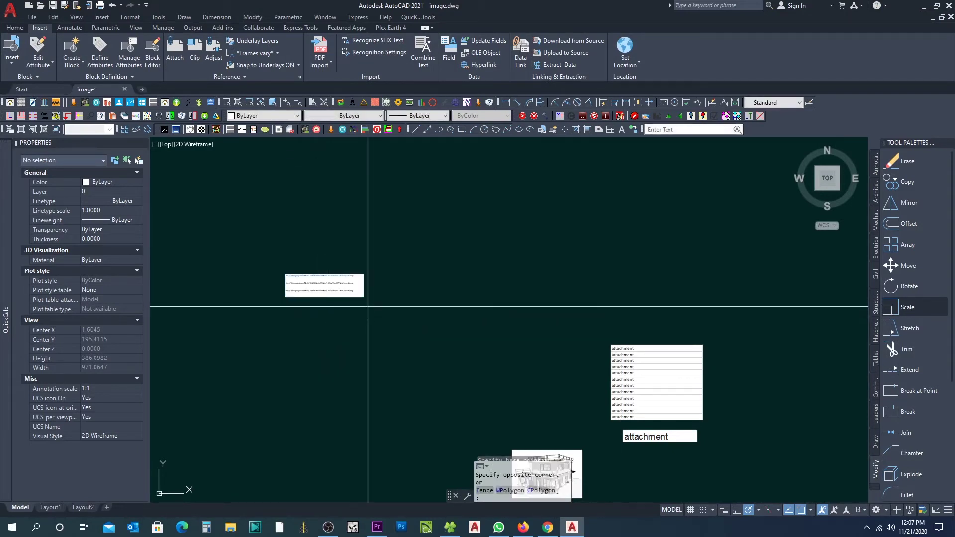
{"action": "left_click", "coordinate": [330, 279]}
{"action": "type", "text": "m"}
{"action": "key", "text": "Return"}
{"action": "left_click", "coordinate": [328, 313]}
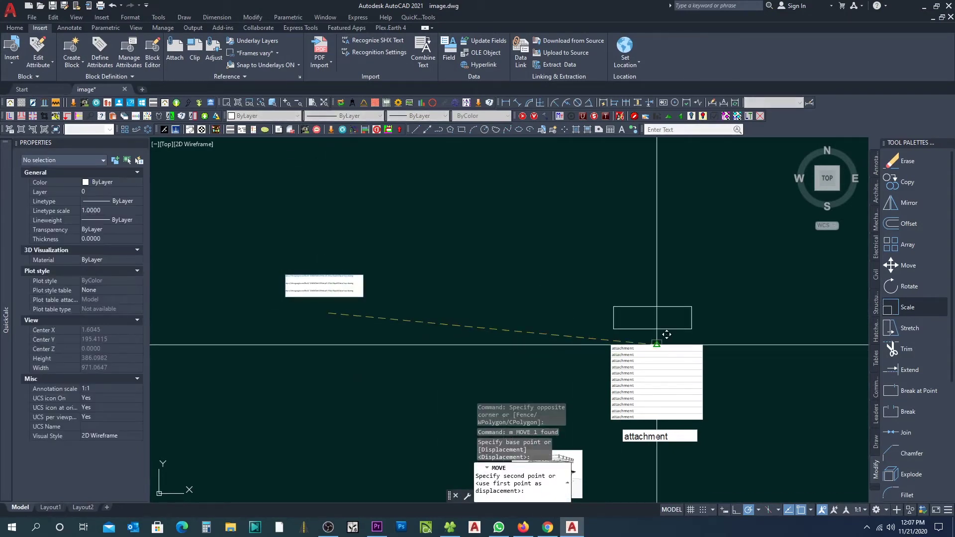
{"action": "left_click", "coordinate": [656, 345]}
{"action": "mouse_move", "coordinate": [644, 332]}
{"action": "middle_mouse_down"}
{"action": "mouse_move", "coordinate": [286, 238]}
{"action": "mouse_move", "coordinate": [419, 207]}
{"action": "middle_mouse_up"}
{"action": "key", "text": "Escape"}
{"action": "left_click", "coordinate": [482, 54]}
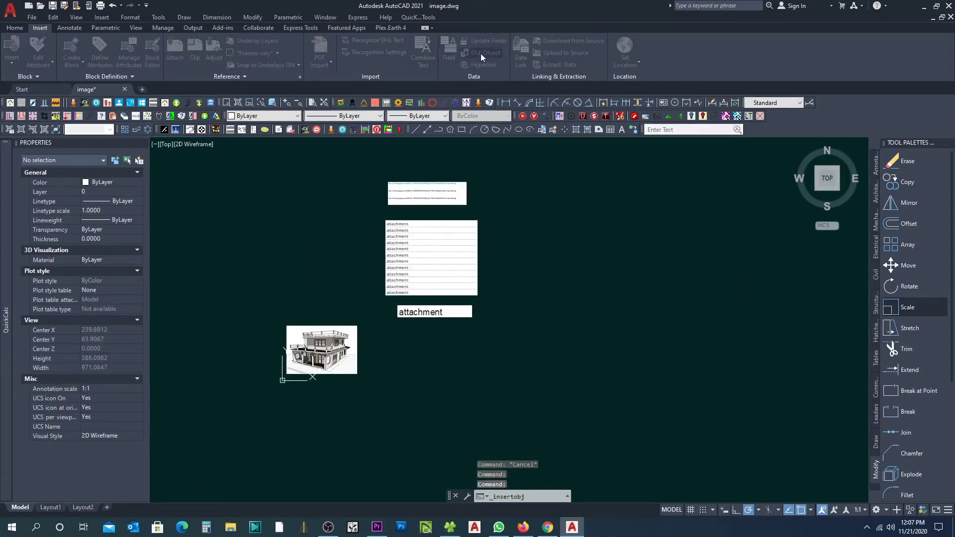
Step: Embed a Wordpad Document containing the pasted Google Drive link
{"action": "scroll", "coordinate": [476, 258], "scroll_direction": "down", "scroll_amount": 5}
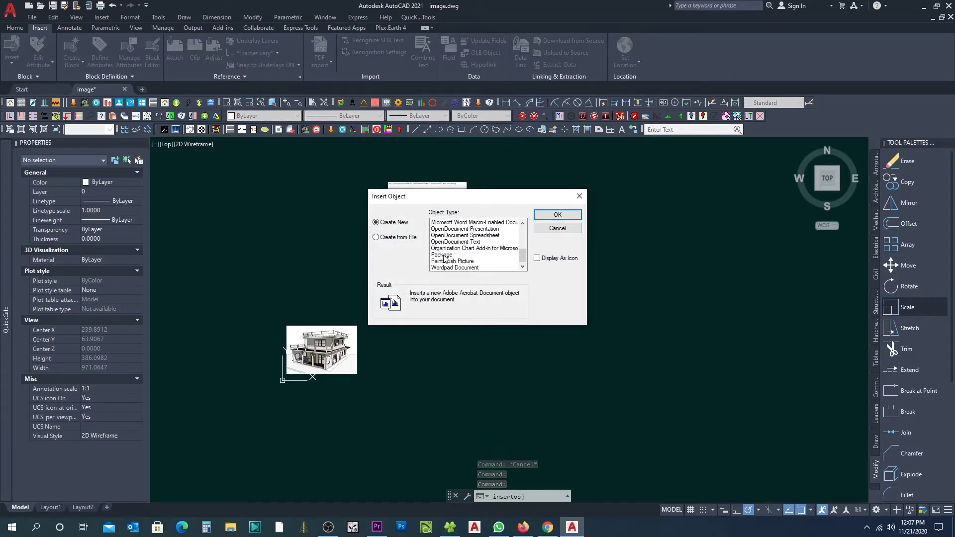
{"action": "left_click", "coordinate": [445, 256]}
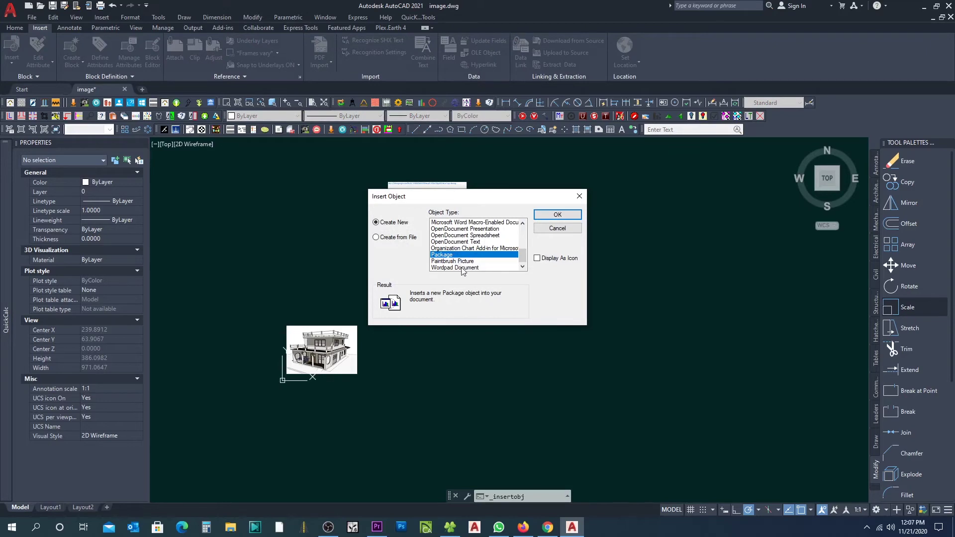
{"action": "left_click", "coordinate": [463, 269]}
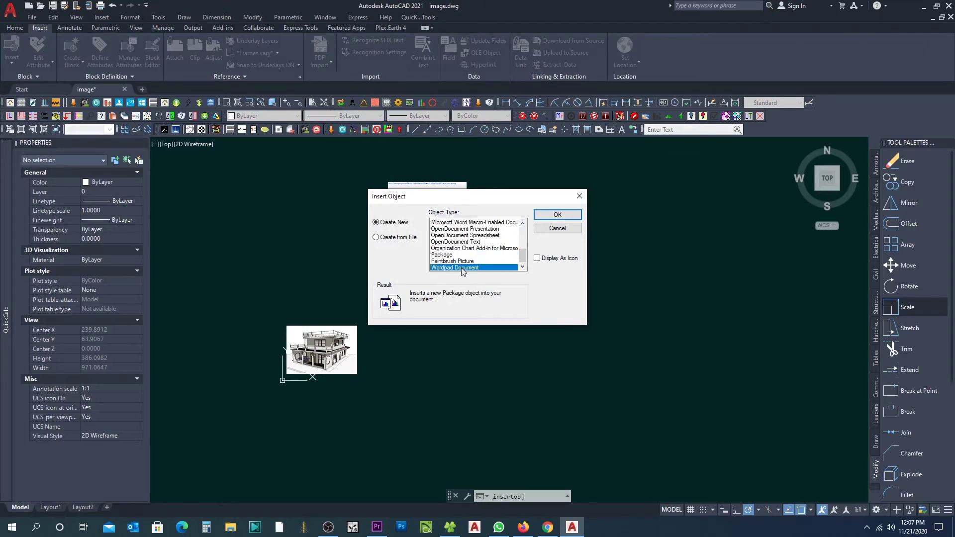
{"action": "left_click", "coordinate": [558, 215]}
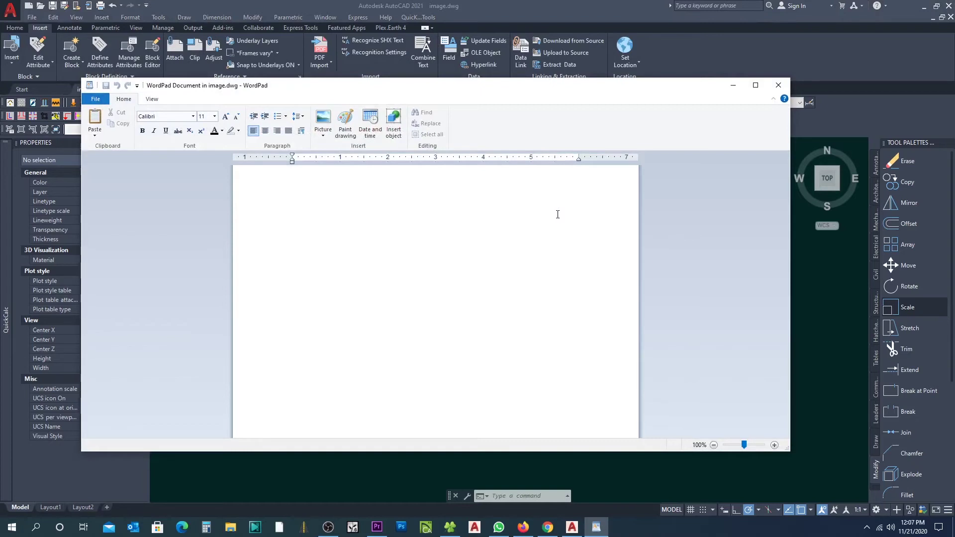
{"action": "type", "text": "ffdfdfdkkakaj"}
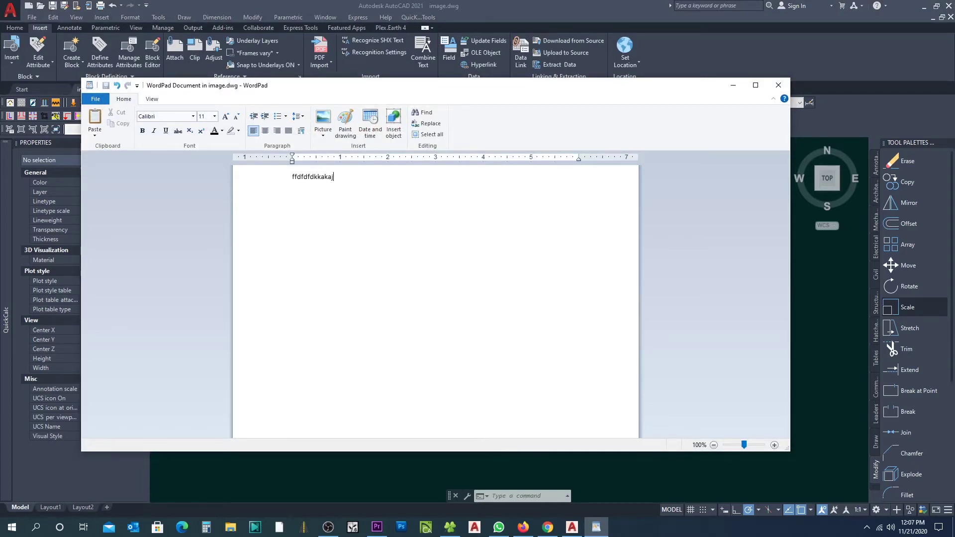
{"action": "key", "text": "BackSpace"}
{"action": "key", "text": "BackSpace"}
{"action": "key", "text": "BackSpace"}
{"action": "key", "text": "BackSpace"}
{"action": "key", "text": "BackSpace"}
{"action": "key", "text": "BackSpace"}
{"action": "key", "text": "BackSpace"}
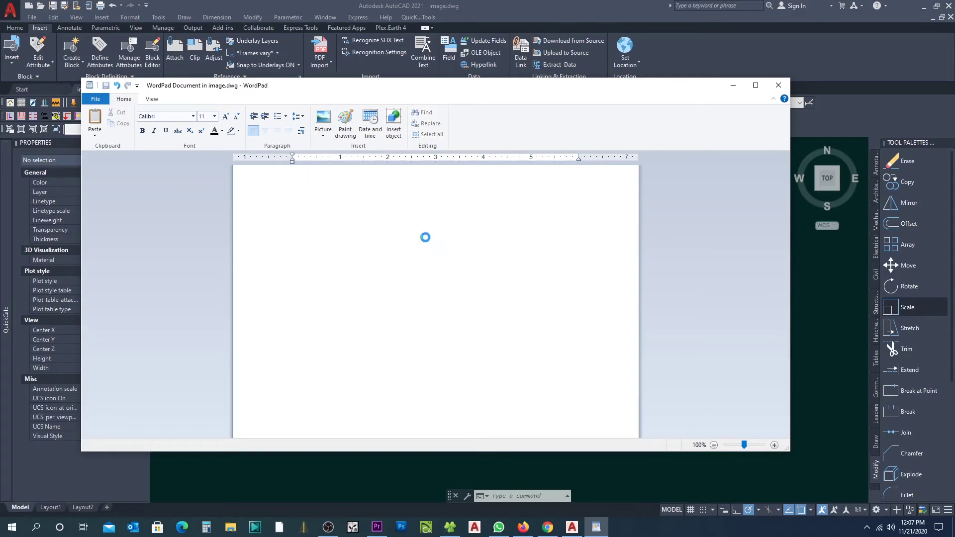
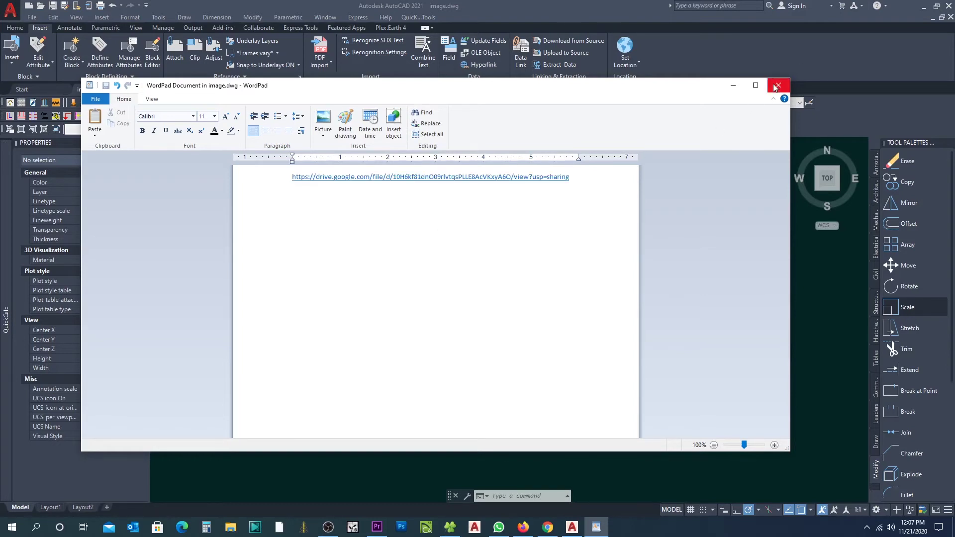
{"action": "left_click", "coordinate": [779, 87]}
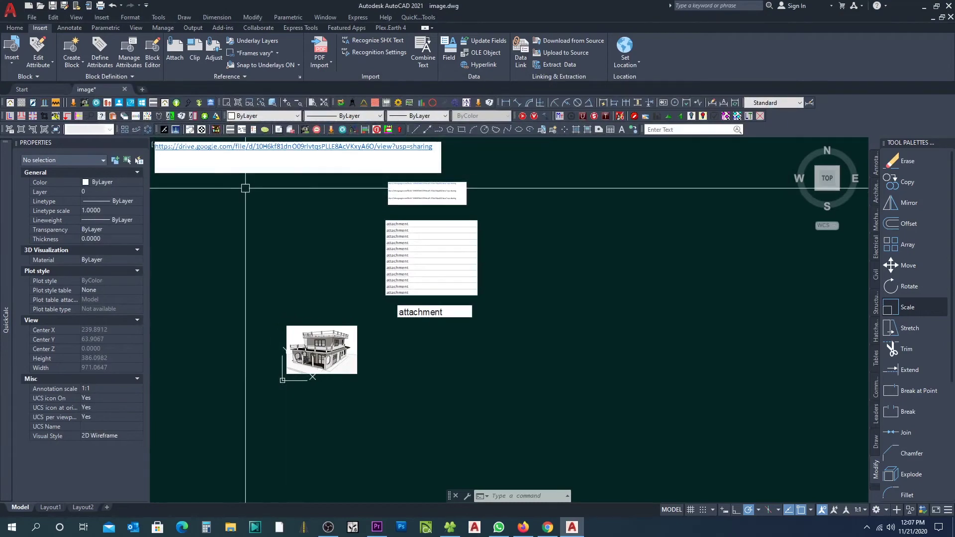
Step: Drag the WordPad drive-link object upward above the other embedded objects
{"action": "left_click", "coordinate": [306, 215]}
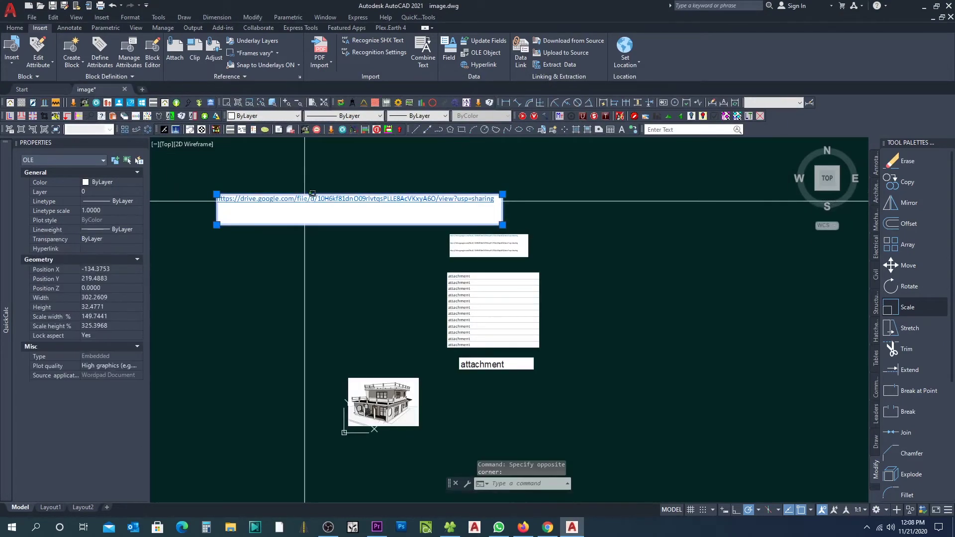
{"action": "left_click_drag", "start_coordinate": [303, 213], "coordinate": [302, 248]}
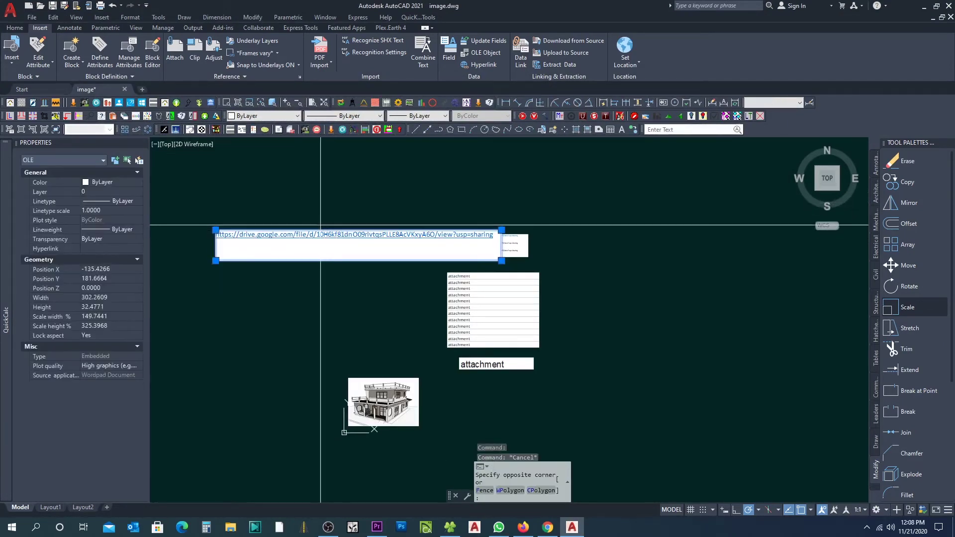
{"action": "type", "text": "NETLOAD"}
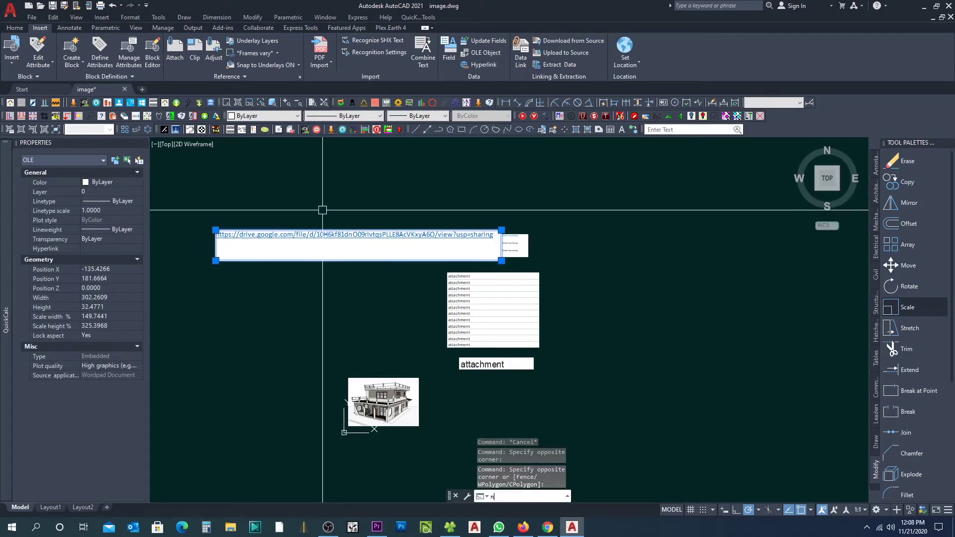
{"action": "key", "text": "Return"}
{"action": "key", "text": "Escape"}
{"action": "left_click", "coordinate": [313, 202]}
{"action": "left_click", "coordinate": [280, 245]}
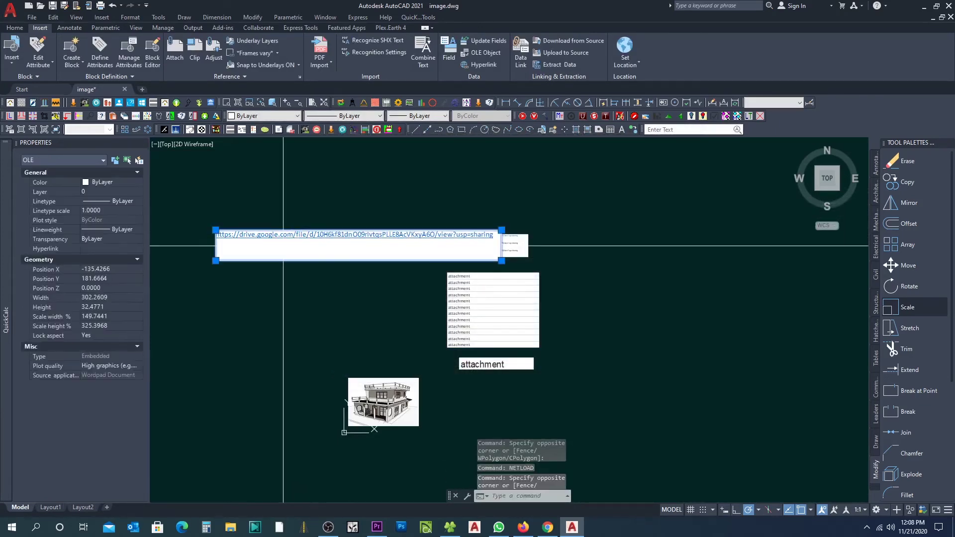
{"action": "left_click_drag", "start_coordinate": [310, 244], "coordinate": [310, 203]}
{"action": "scroll", "coordinate": [506, 256], "scroll_direction": "up", "scroll_amount": 3}
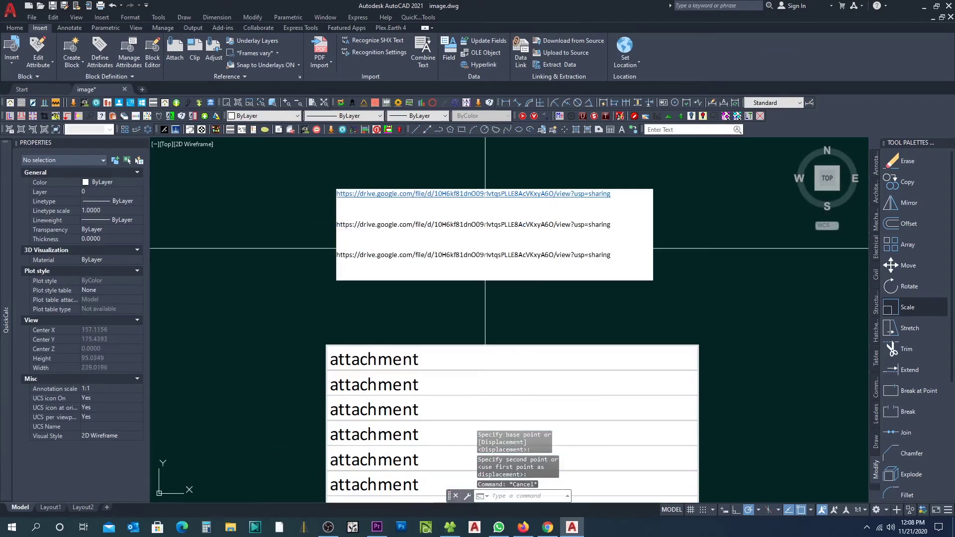
{"action": "scroll", "coordinate": [505, 259], "scroll_direction": "down", "scroll_amount": 5}
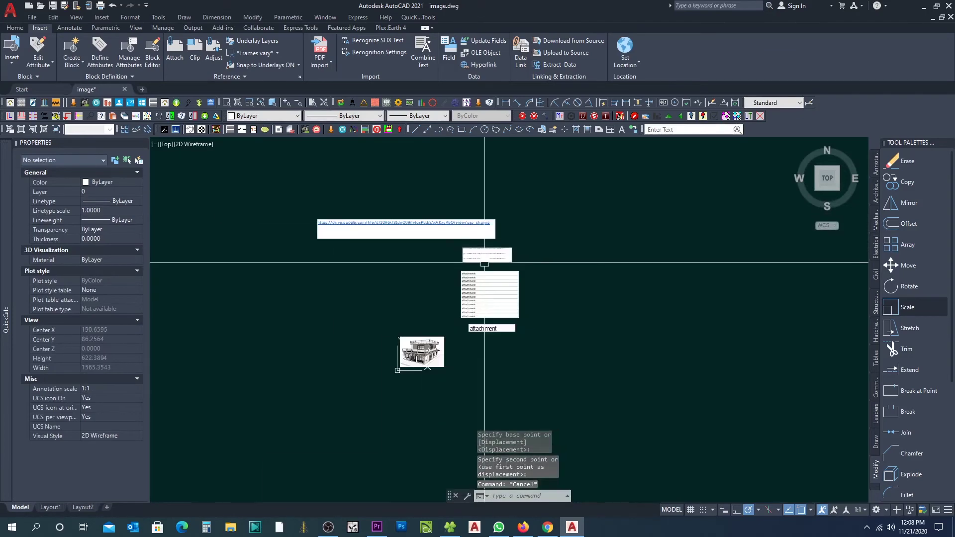
Step: Insert a new blank OpenDocument Text OLE object at the top of the drawing
{"action": "left_click", "coordinate": [477, 53]}
{"action": "scroll", "coordinate": [470, 256], "scroll_direction": "down", "scroll_amount": 5}
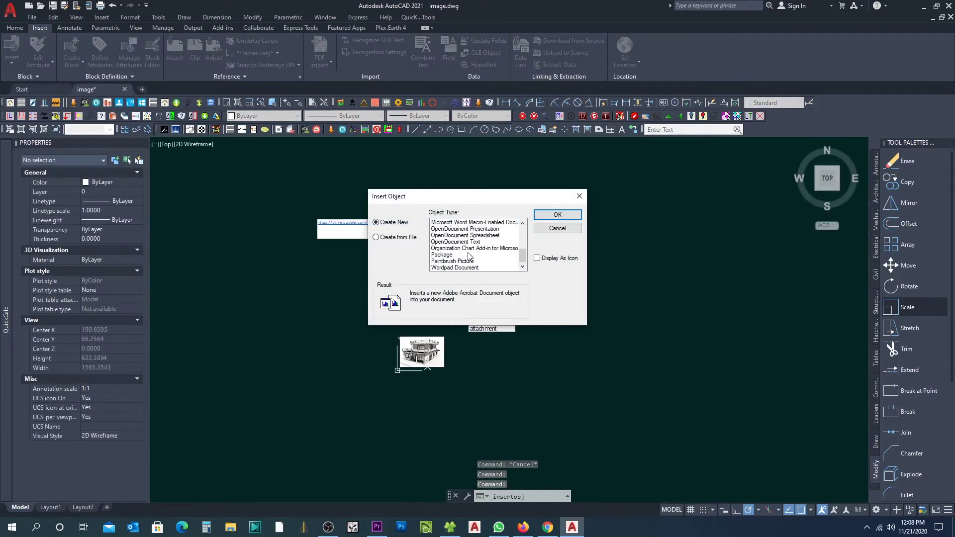
{"action": "left_click", "coordinate": [453, 269]}
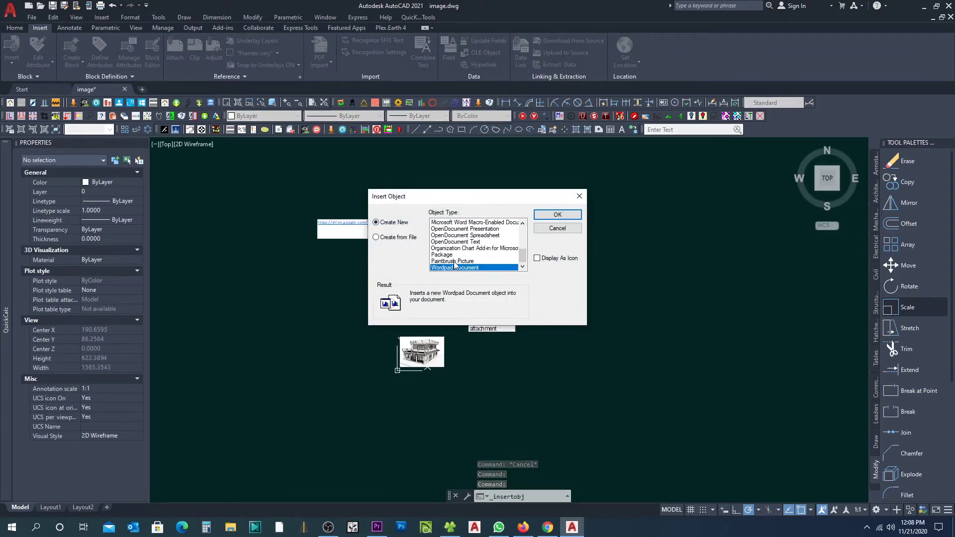
{"action": "left_click", "coordinate": [501, 242]}
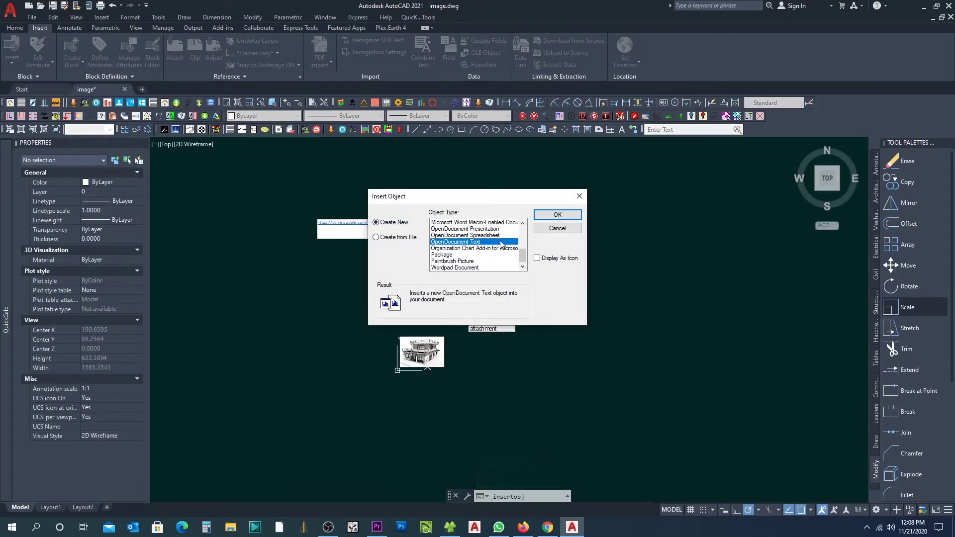
{"action": "left_click", "coordinate": [557, 216]}
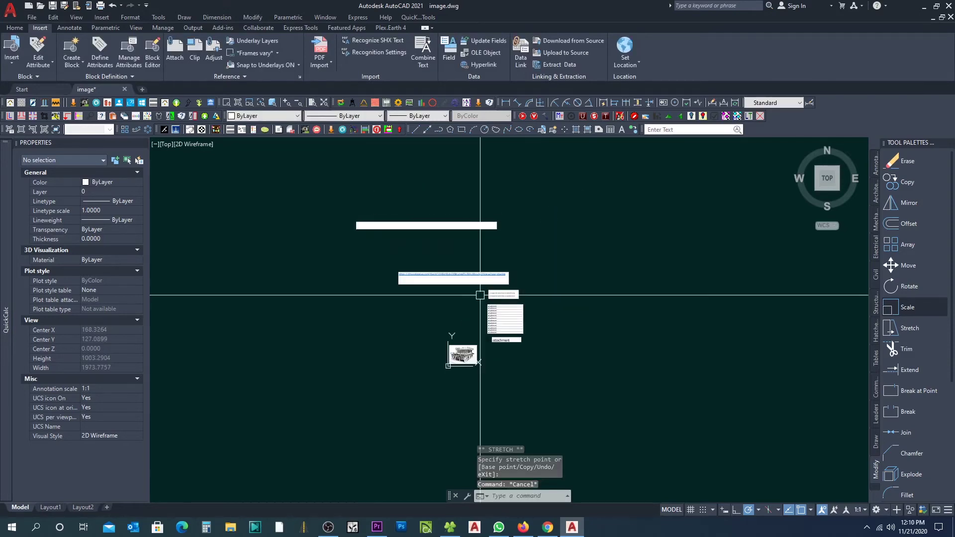
{"action": "key", "text": "Escape"}
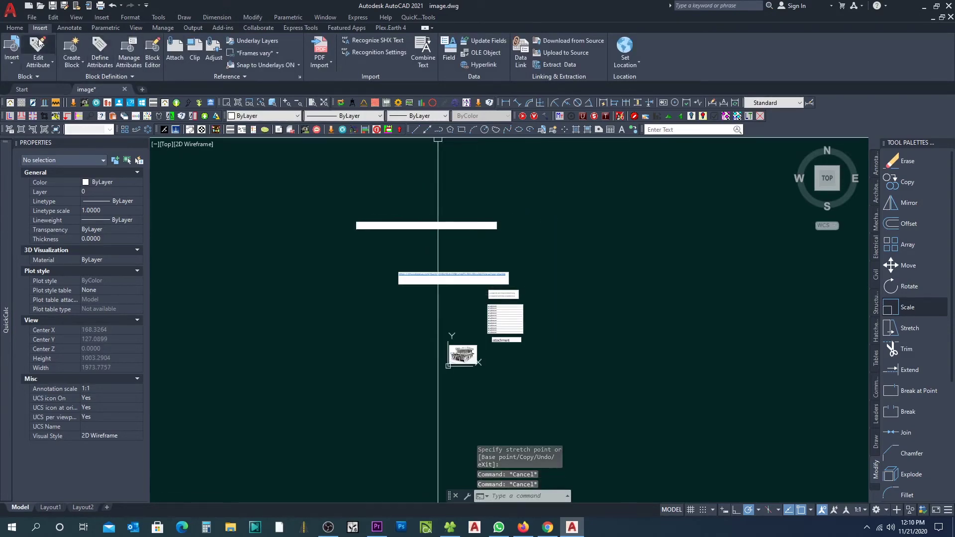
{"action": "left_click", "coordinate": [16, 28]}
Step: Draw a rectangle enclosing all the embedded objects
{"action": "left_click", "coordinate": [97, 41]}
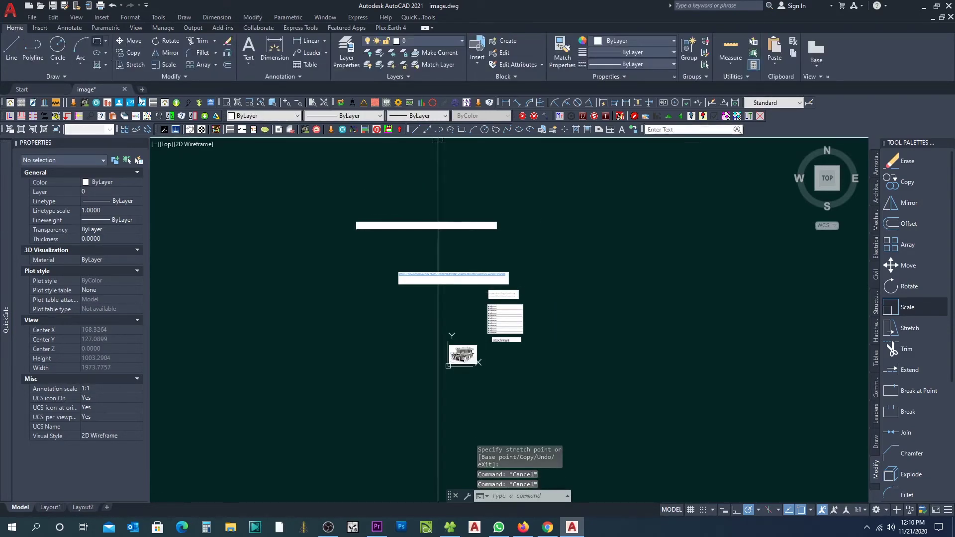
{"action": "left_click", "coordinate": [354, 219]}
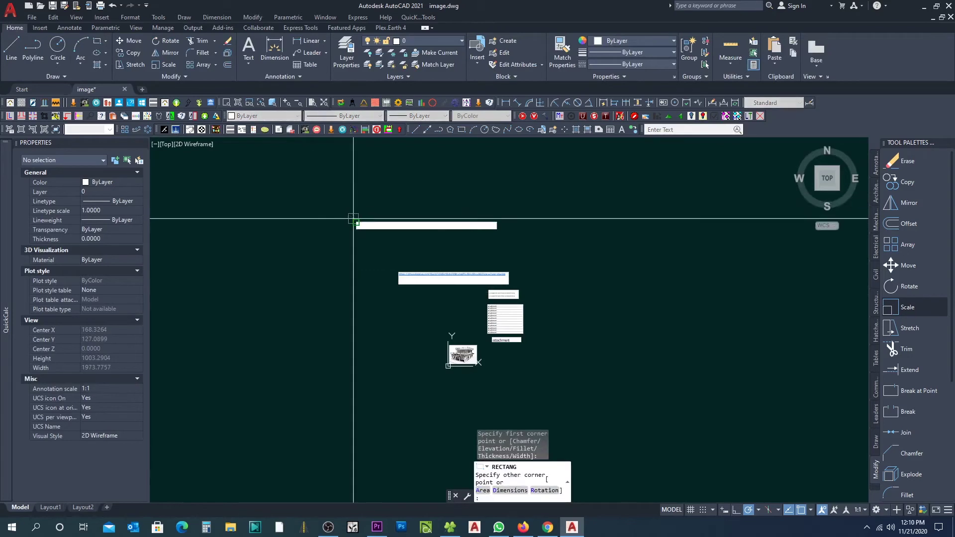
{"action": "left_click", "coordinate": [541, 384]}
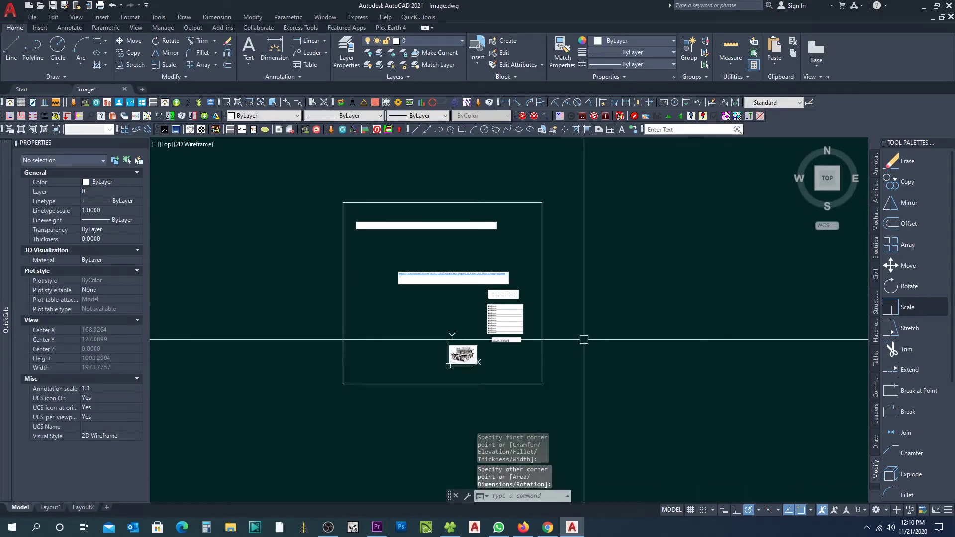
Step: Draw a two-segment checkmark polyline to the right of the rectangle with PL
{"action": "type", "text": "pl"}
{"action": "key", "text": "Return"}
{"action": "left_click", "coordinate": [562, 277]}
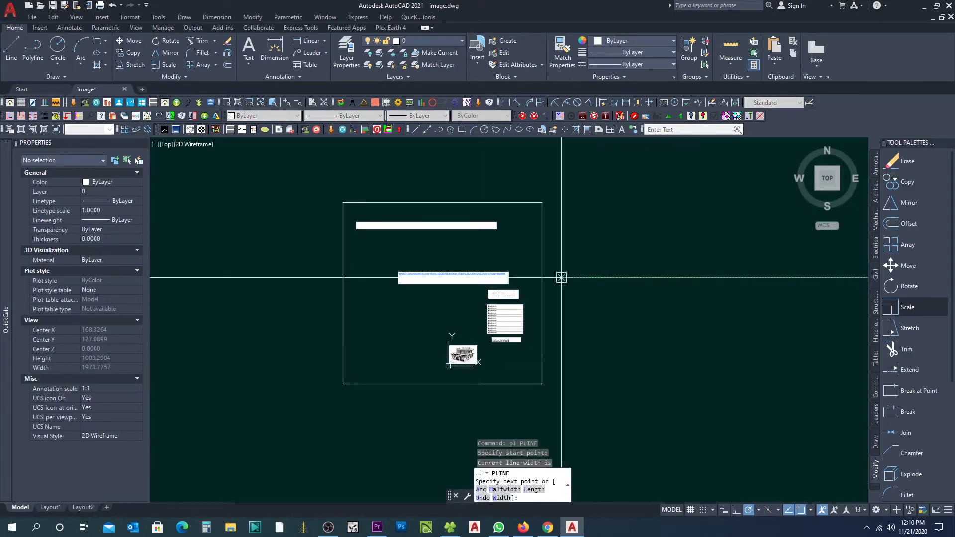
{"action": "left_click", "coordinate": [647, 230]}
{"action": "key", "text": "Escape"}
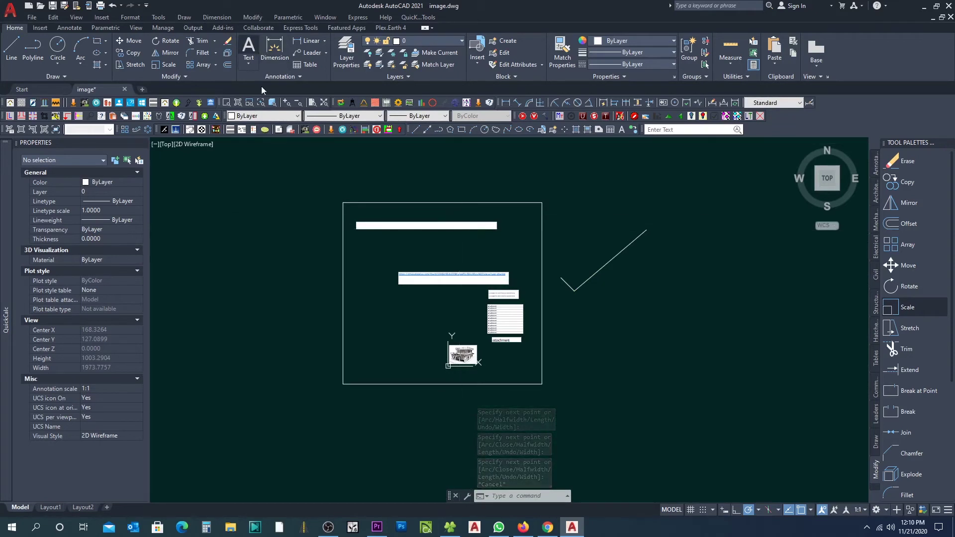
Step: Place a multiline text box left of the framed objects
{"action": "left_click", "coordinate": [248, 48]}
{"action": "left_click", "coordinate": [315, 293]}
{"action": "left_click", "coordinate": [329, 305]}
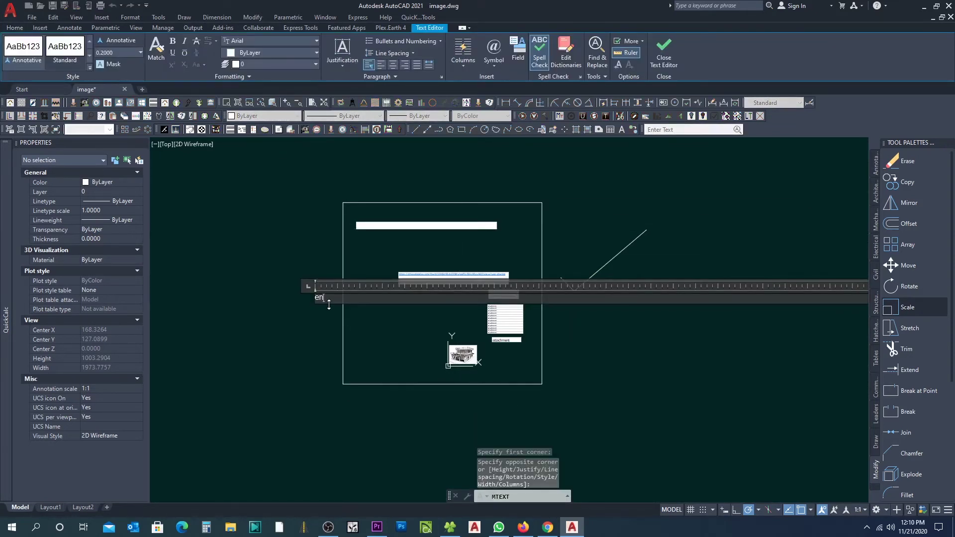
Step: Change the typed text 'end' to uppercase END and close the text editor
{"action": "double_click", "coordinate": [322, 298]}
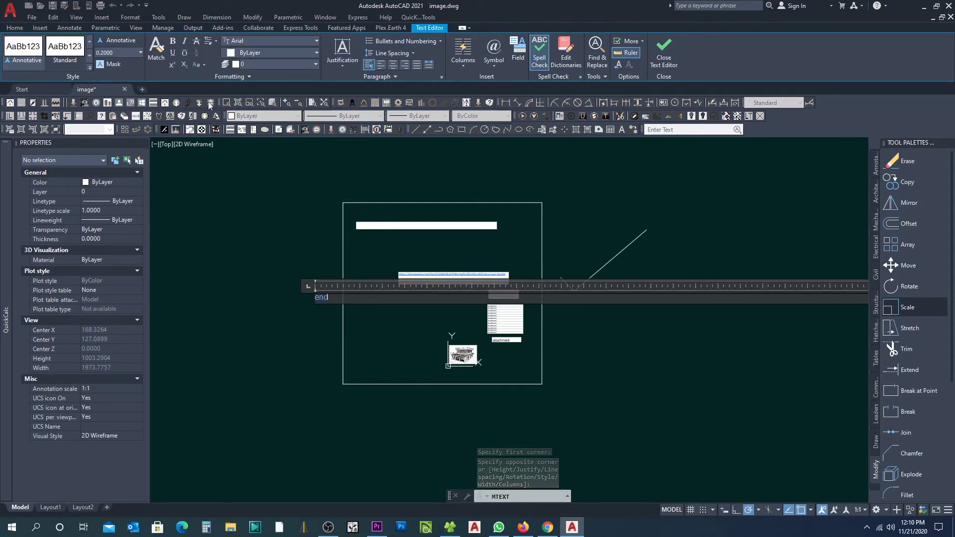
{"action": "left_click", "coordinate": [197, 70]}
{"action": "left_click", "coordinate": [208, 80]}
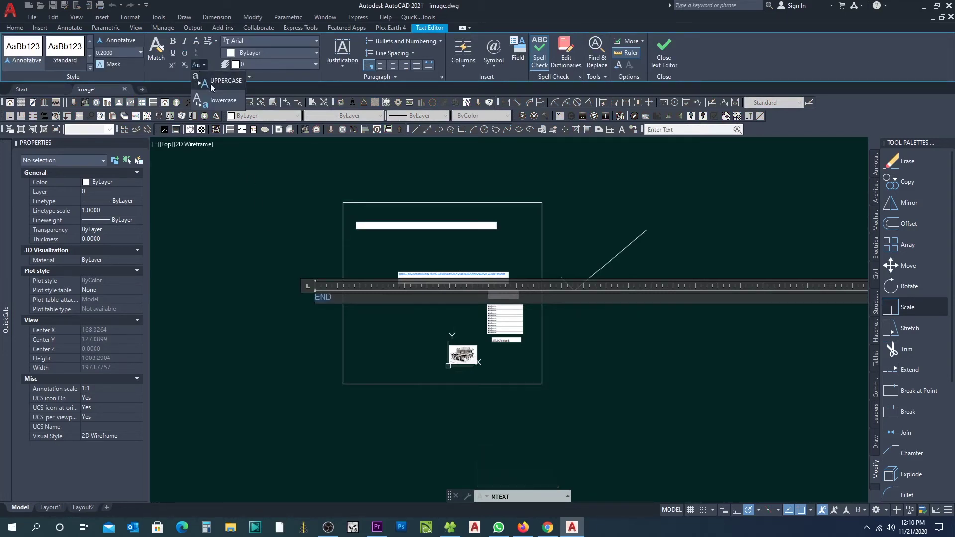
{"action": "left_click", "coordinate": [290, 303]}
{"action": "key", "text": "Escape"}
Step: Narrow the END text box and scale the text up to about 152.65 height
{"action": "left_click", "coordinate": [325, 318]}
{"action": "left_click", "coordinate": [264, 239]}
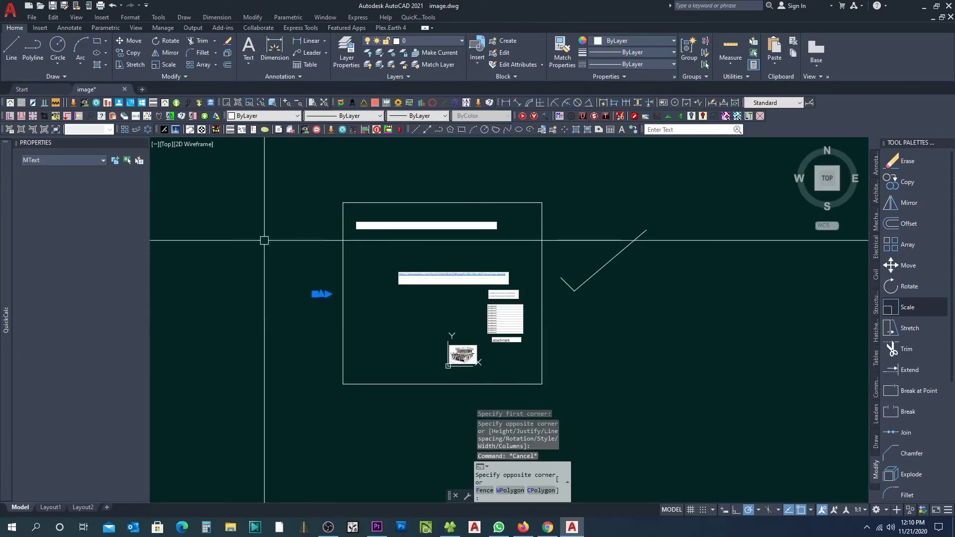
{"action": "left_click", "coordinate": [328, 294]}
{"action": "left_click", "coordinate": [270, 294]}
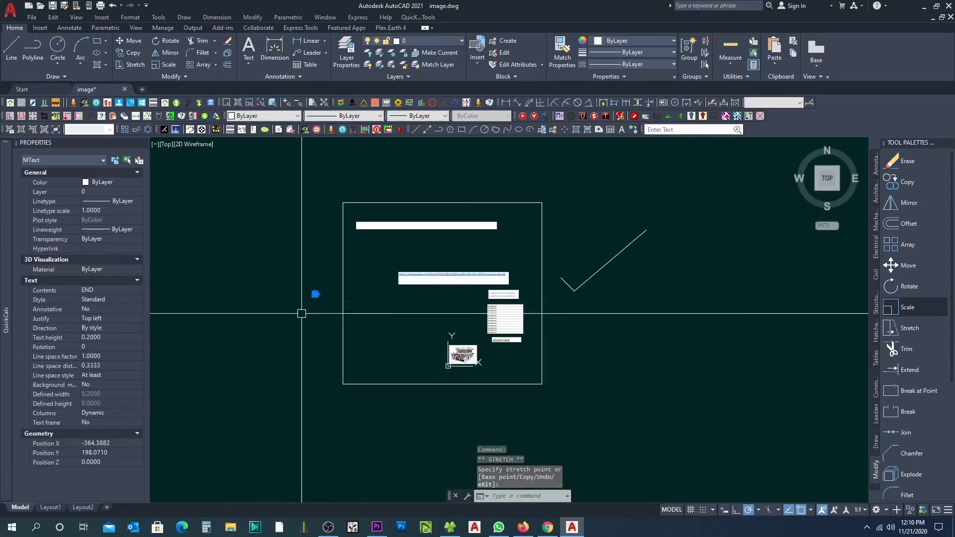
{"action": "left_click", "coordinate": [908, 307]}
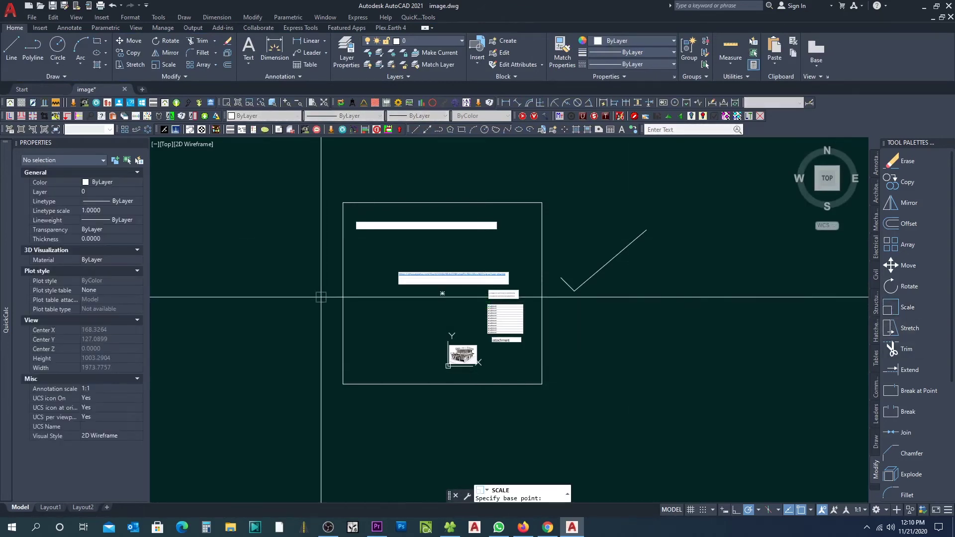
{"action": "left_click", "coordinate": [315, 294]}
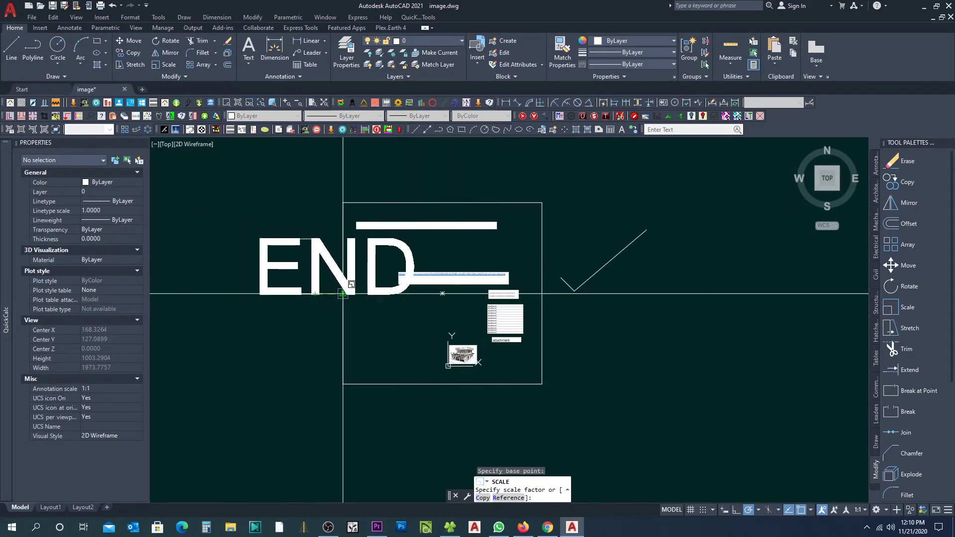
{"action": "left_click", "coordinate": [341, 294]}
Step: Move the END title above the rectangle frame and recenter the view
{"action": "left_click", "coordinate": [326, 260]}
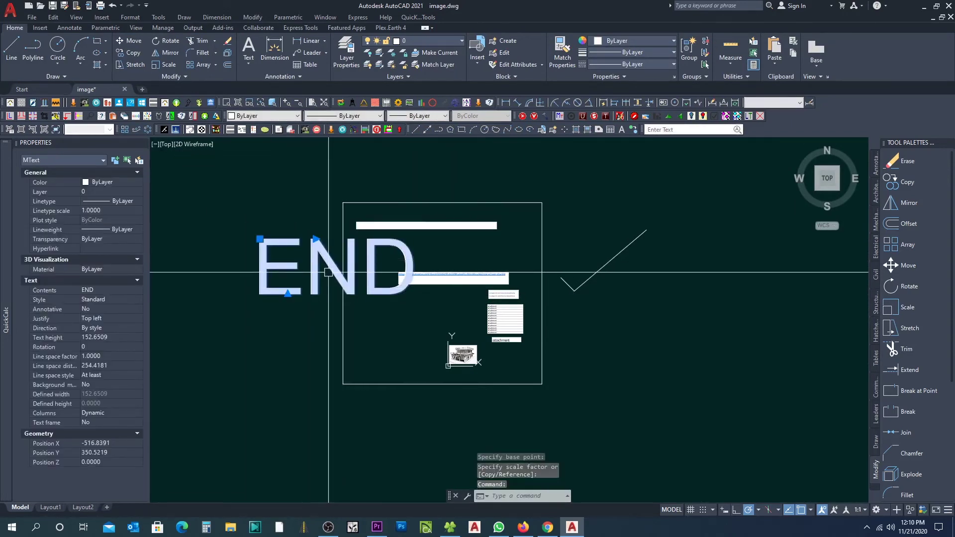
{"action": "type", "text": "m"}
{"action": "key", "text": "Return"}
{"action": "left_click", "coordinate": [330, 275]}
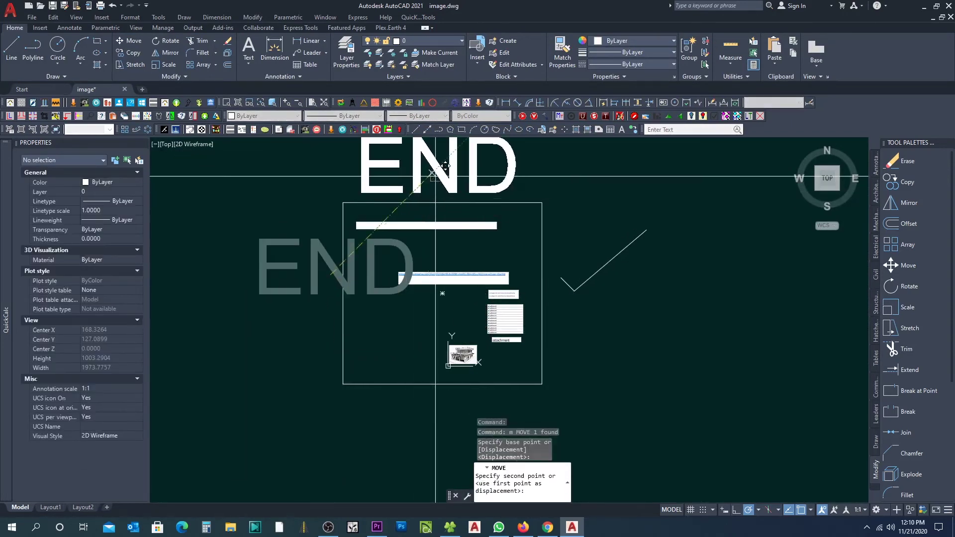
{"action": "left_click", "coordinate": [430, 175]}
{"action": "middle_click_drag", "start_coordinate": [446, 206], "coordinate": [446, 261]}
{"action": "key", "text": "Escape"}
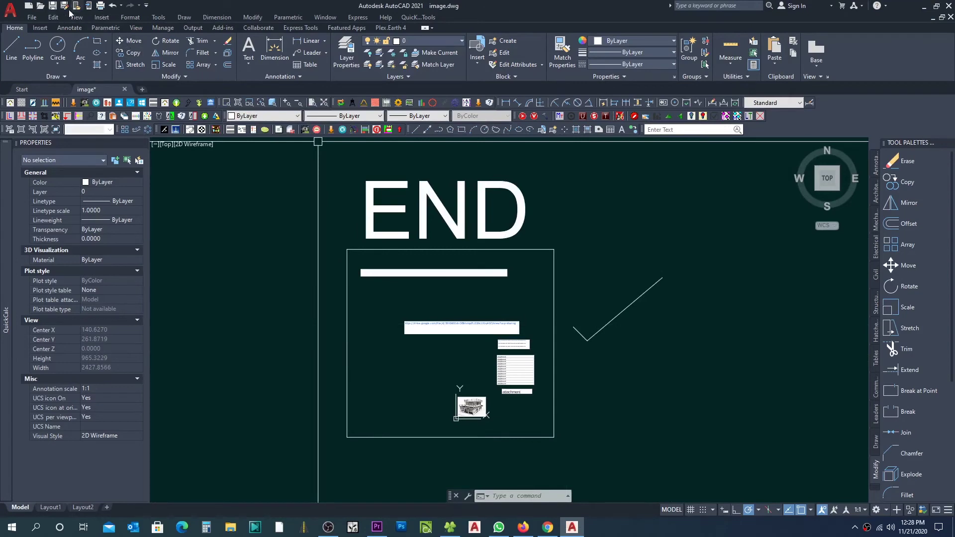
Step: Save the drawing as image.dwg on the Desktop, overwriting the existing file, then close it
{"action": "left_click", "coordinate": [64, 7]}
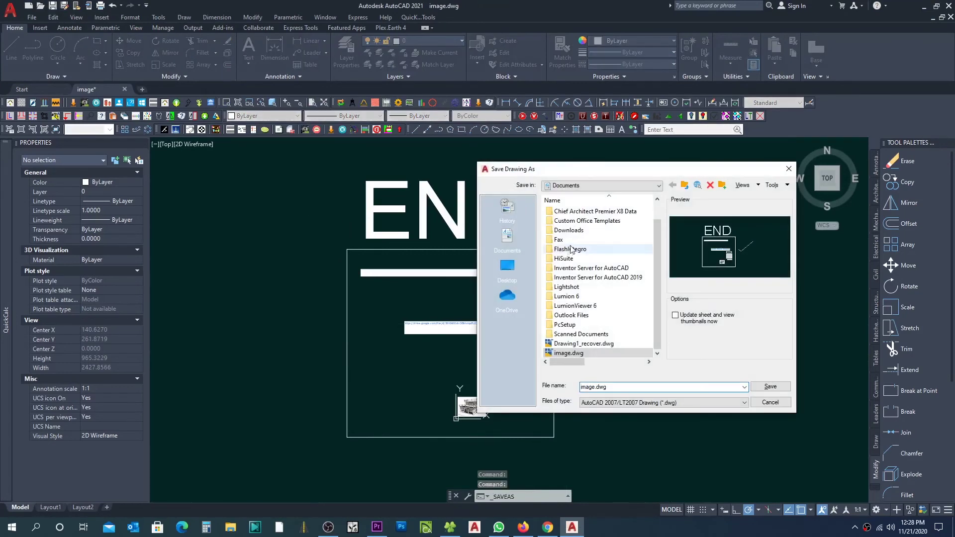
{"action": "left_click", "coordinate": [506, 266]}
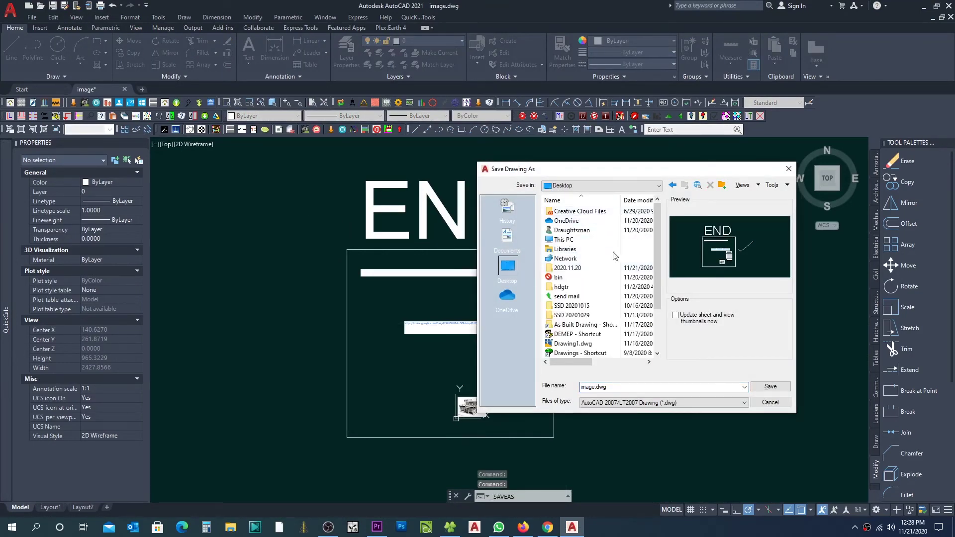
{"action": "left_click", "coordinate": [770, 386]}
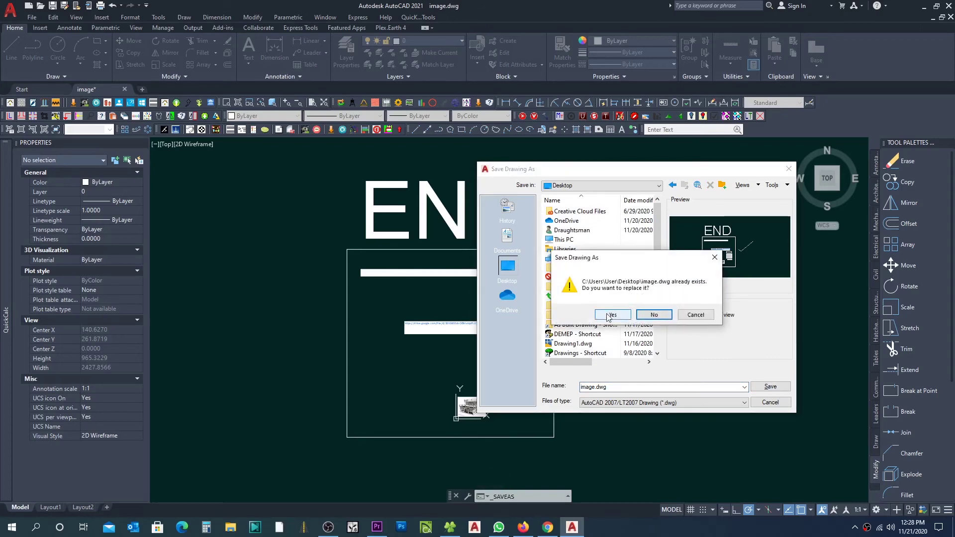
{"action": "left_click", "coordinate": [610, 316]}
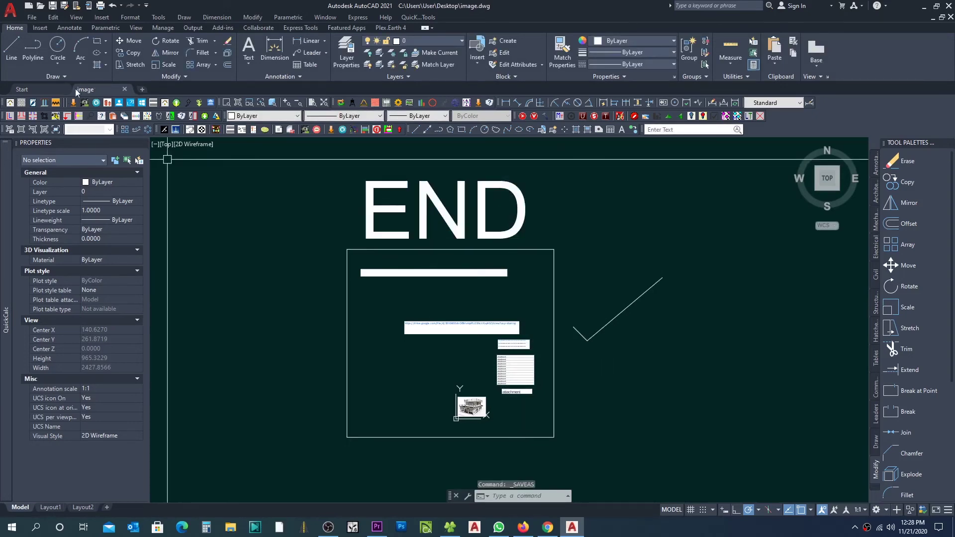
{"action": "left_click", "coordinate": [124, 90]}
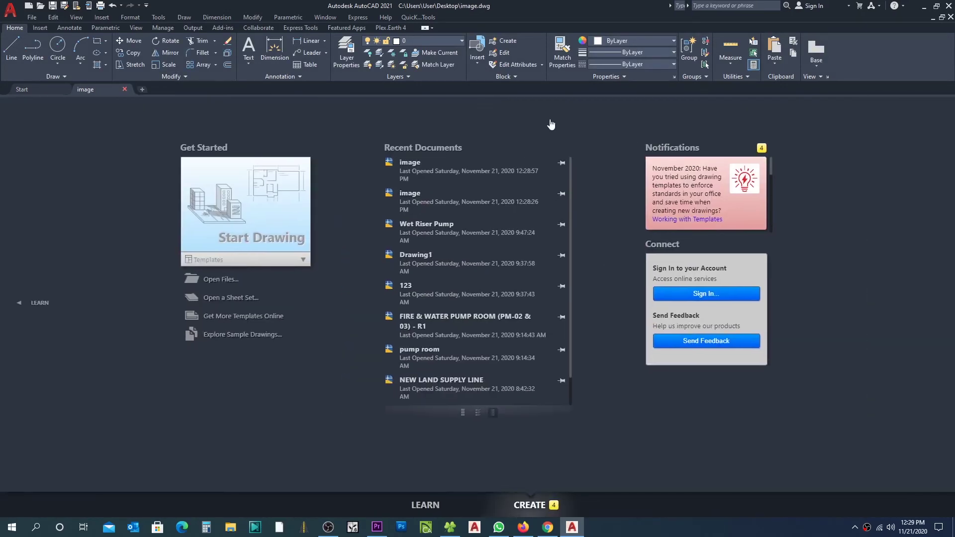
Step: Minimise AutoCAD, refresh the desktop and position image.dwg near the top centre, then return to Firefox
{"action": "left_click", "coordinate": [924, 6]}
{"action": "right_click", "coordinate": [249, 223]}
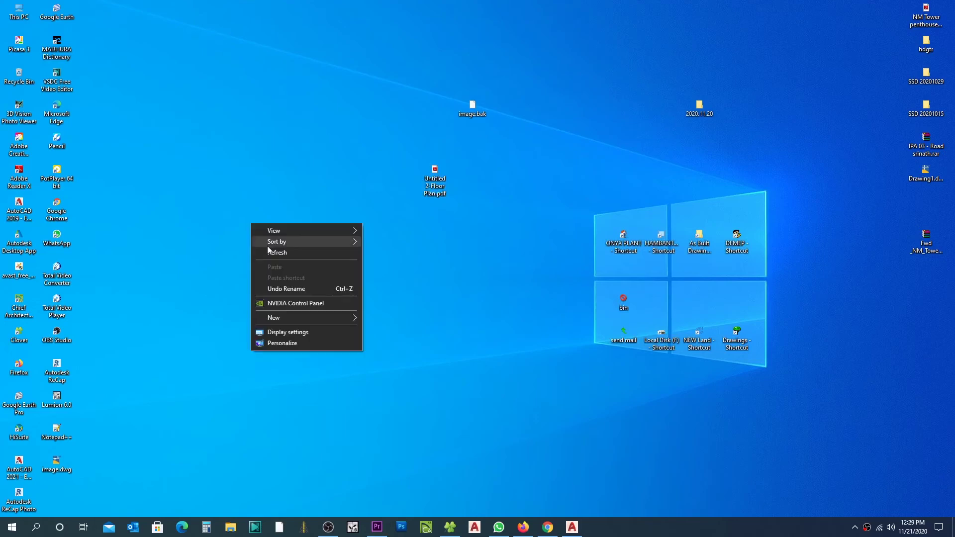
{"action": "left_click", "coordinate": [268, 253]}
{"action": "left_click_drag", "start_coordinate": [56, 464], "coordinate": [282, 74]}
{"action": "right_click", "coordinate": [290, 112]}
{"action": "left_click", "coordinate": [306, 142]}
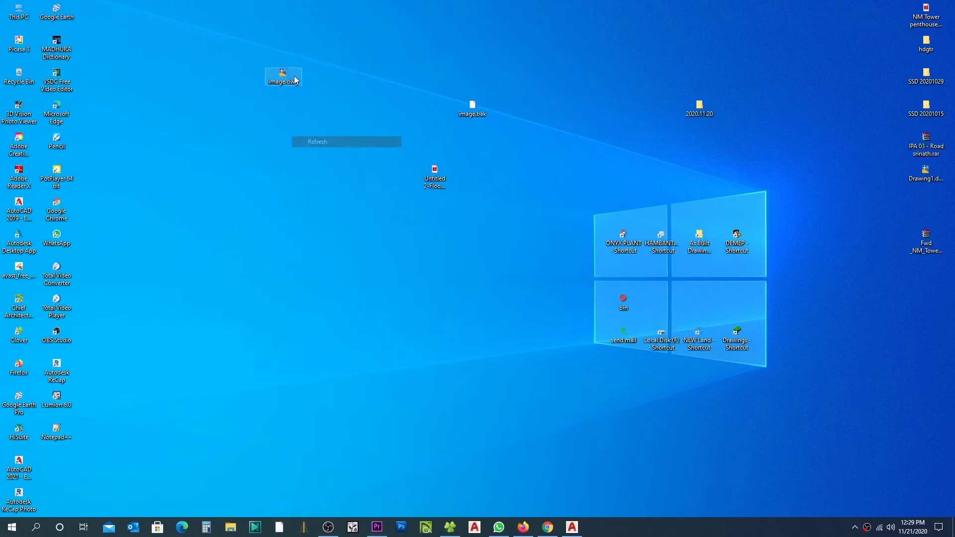
{"action": "left_click", "coordinate": [523, 529]}
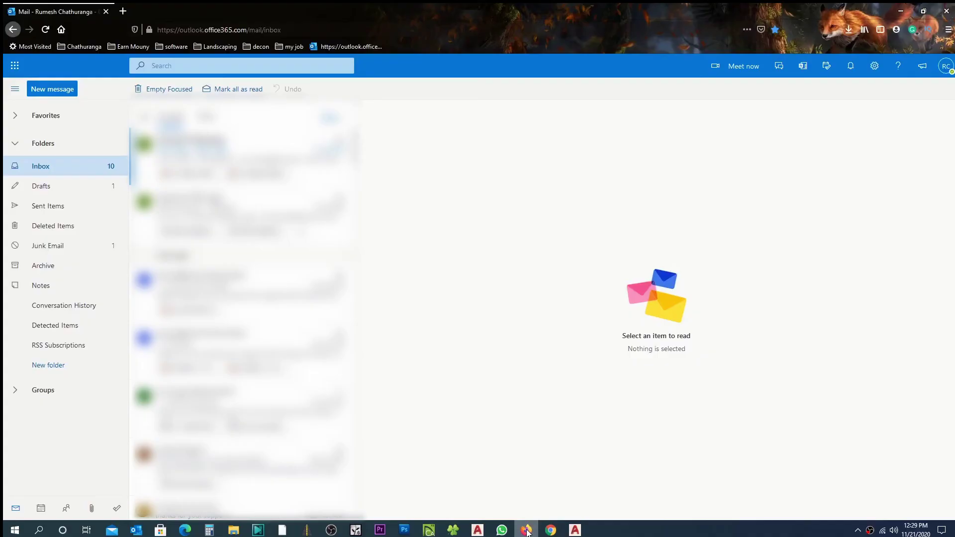
Step: Compose a new Outlook email to the Gmail contact with the subject 'image file'
{"action": "left_click", "coordinate": [58, 91]}
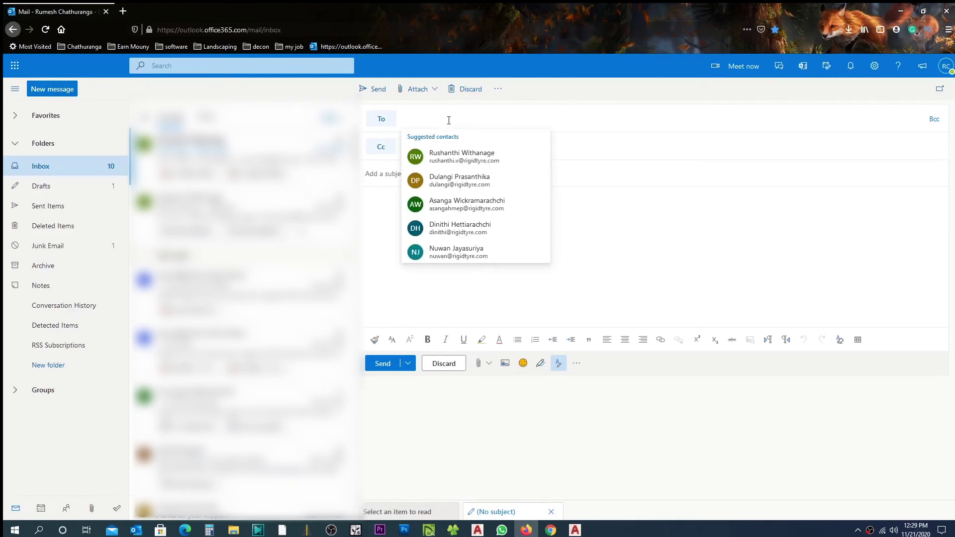
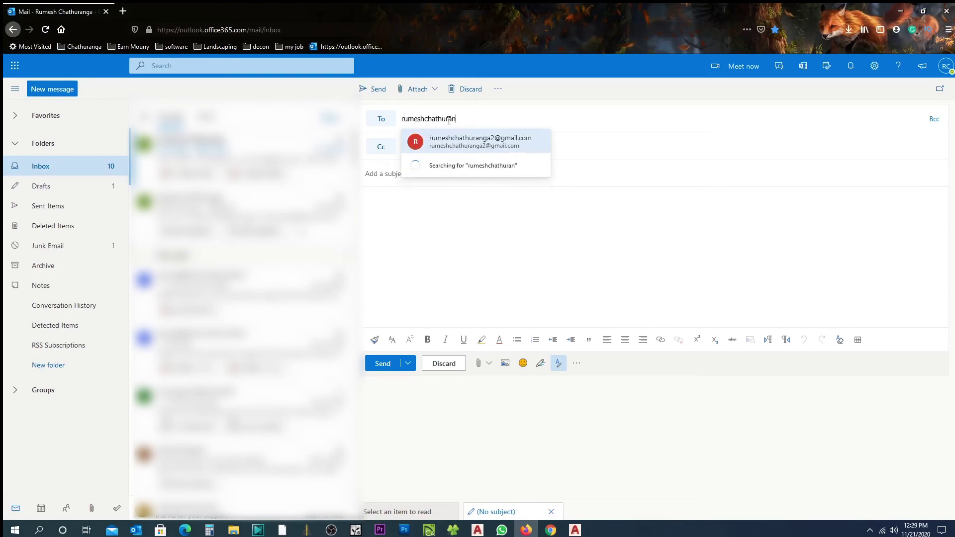
{"action": "left_click", "coordinate": [488, 142]}
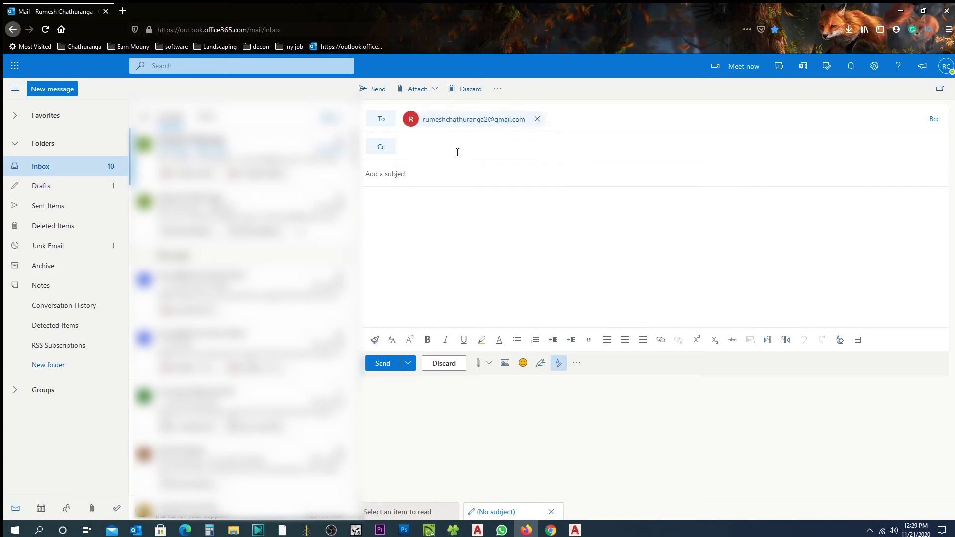
{"action": "left_click", "coordinate": [413, 176]}
{"action": "type", "text": "image file"}
{"action": "left_click", "coordinate": [479, 364]}
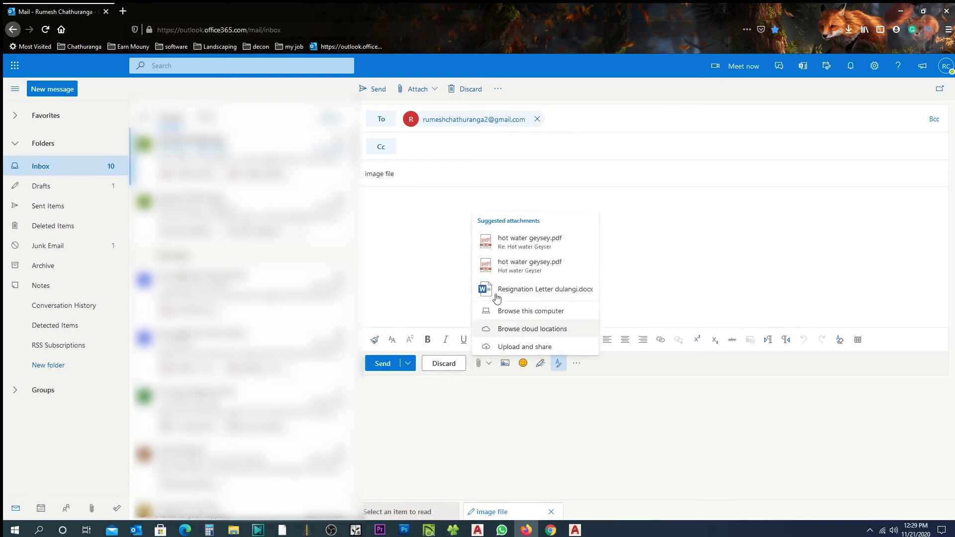
Step: Attach image.dwg from the Desktop, send the email, and minimise the browser
{"action": "left_click", "coordinate": [502, 311]}
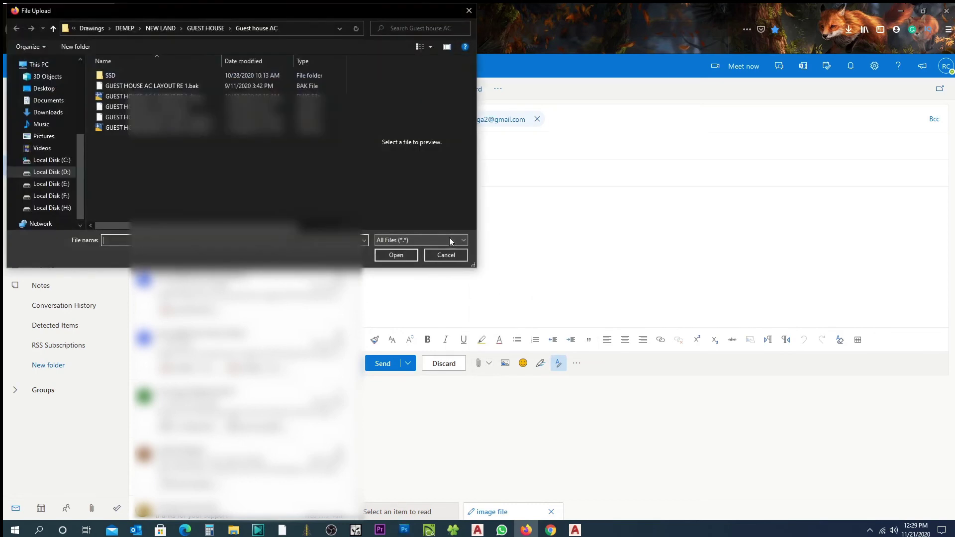
{"action": "left_click", "coordinate": [43, 88]}
{"action": "scroll", "coordinate": [219, 144], "scroll_direction": "down", "scroll_amount": 5}
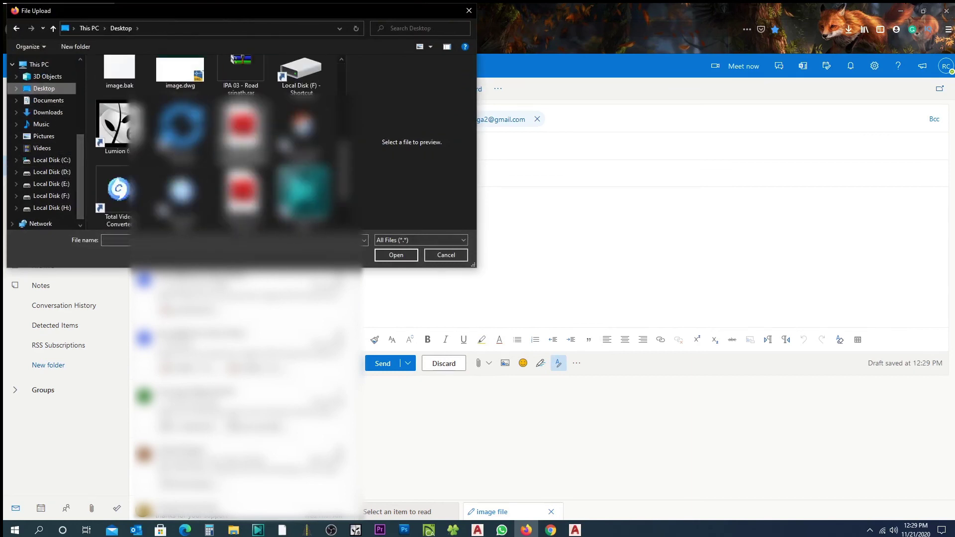
{"action": "left_click", "coordinate": [180, 70]}
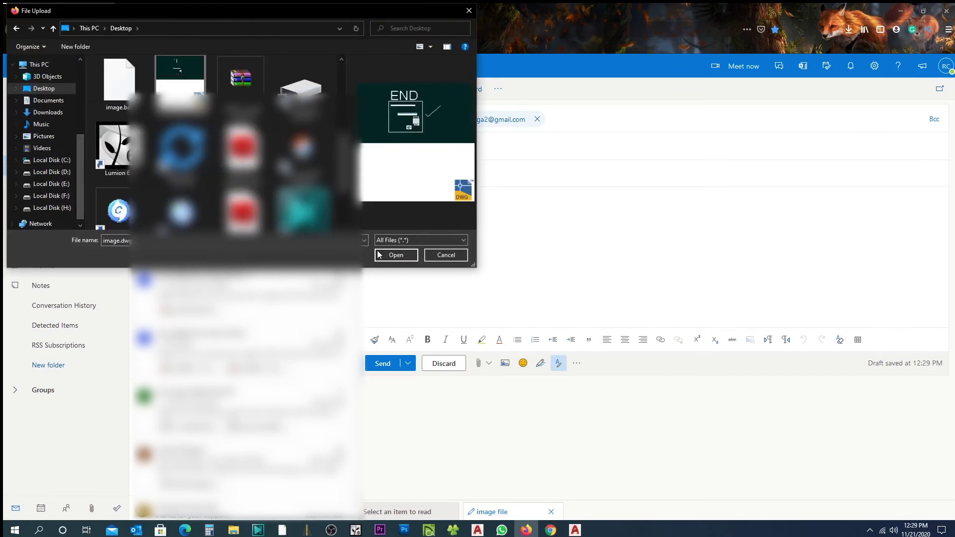
{"action": "left_click", "coordinate": [396, 255]}
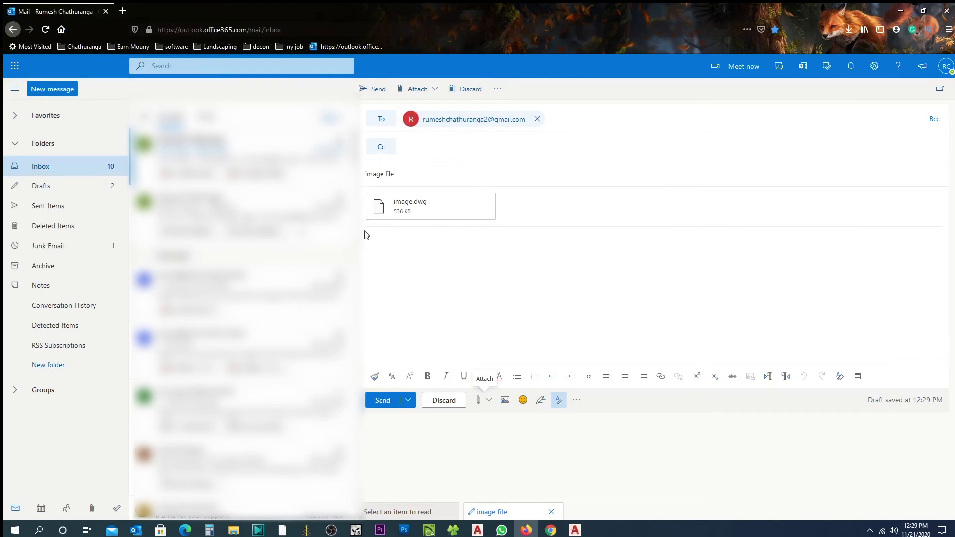
{"action": "left_click", "coordinate": [375, 93]}
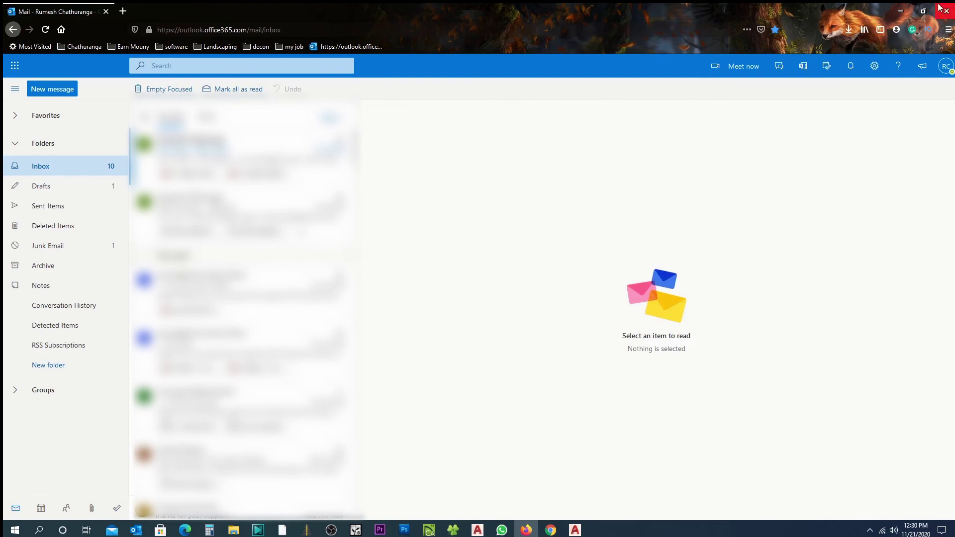
{"action": "left_click", "coordinate": [901, 10]}
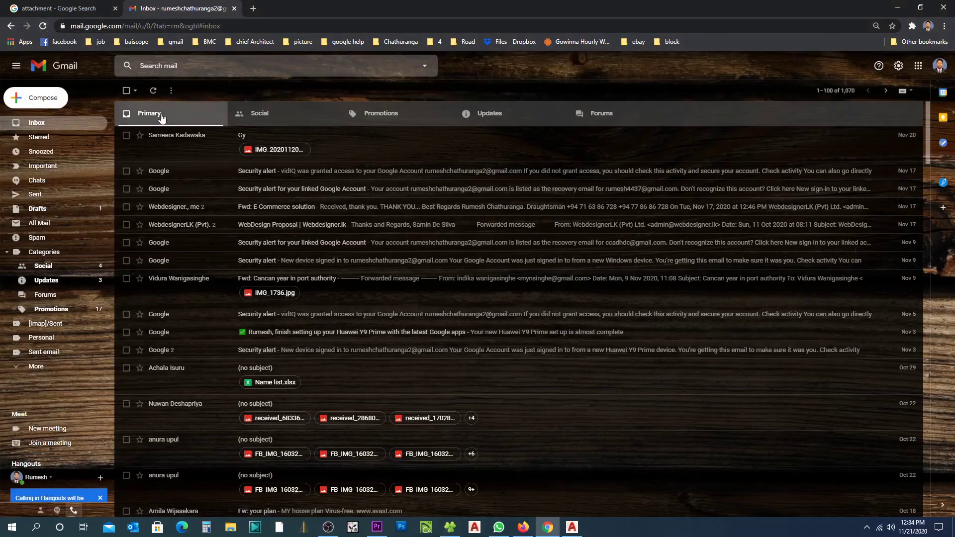
Step: Refresh Gmail, open the 'image file' email, and download its image.dwg attachment
{"action": "left_click", "coordinate": [153, 91]}
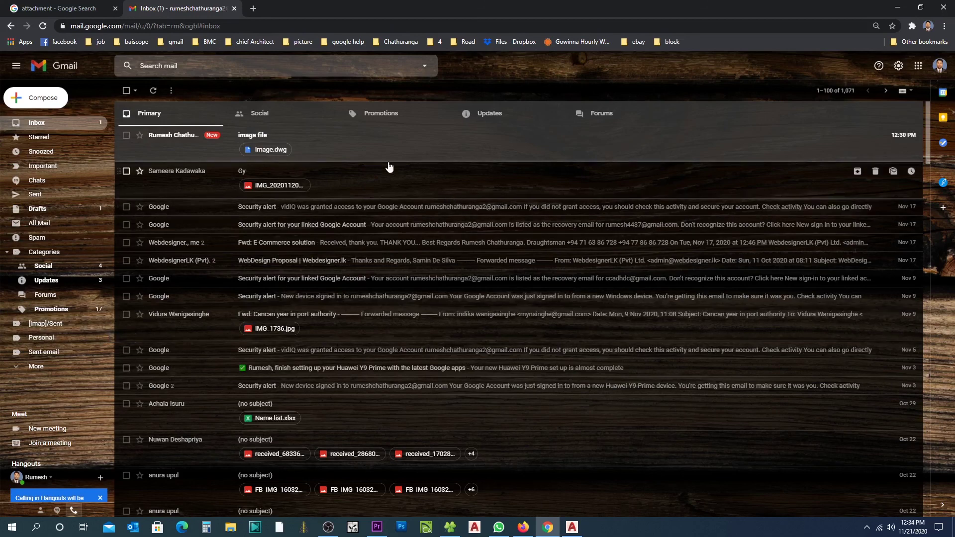
{"action": "left_click", "coordinate": [364, 152]}
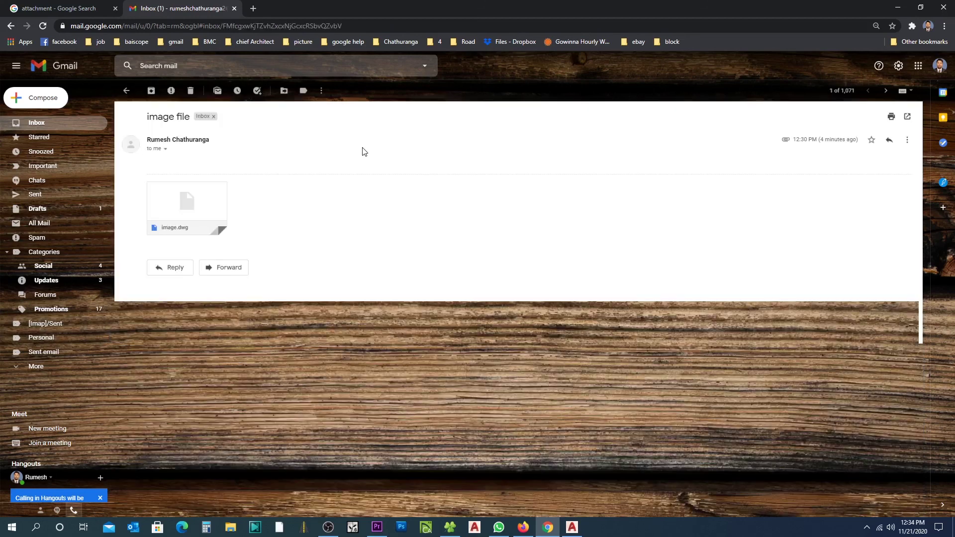
{"action": "mouse_move", "coordinate": [191, 221]}
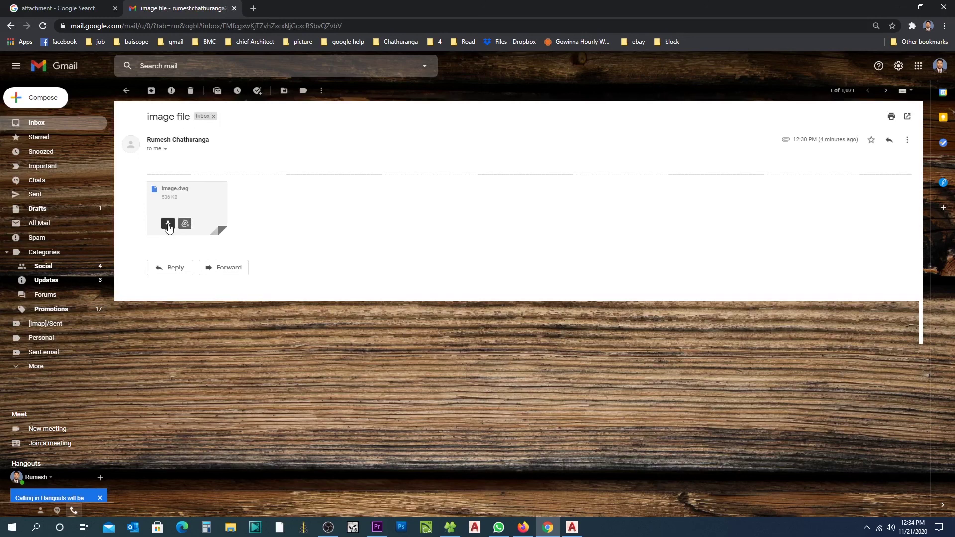
{"action": "left_click", "coordinate": [167, 224]}
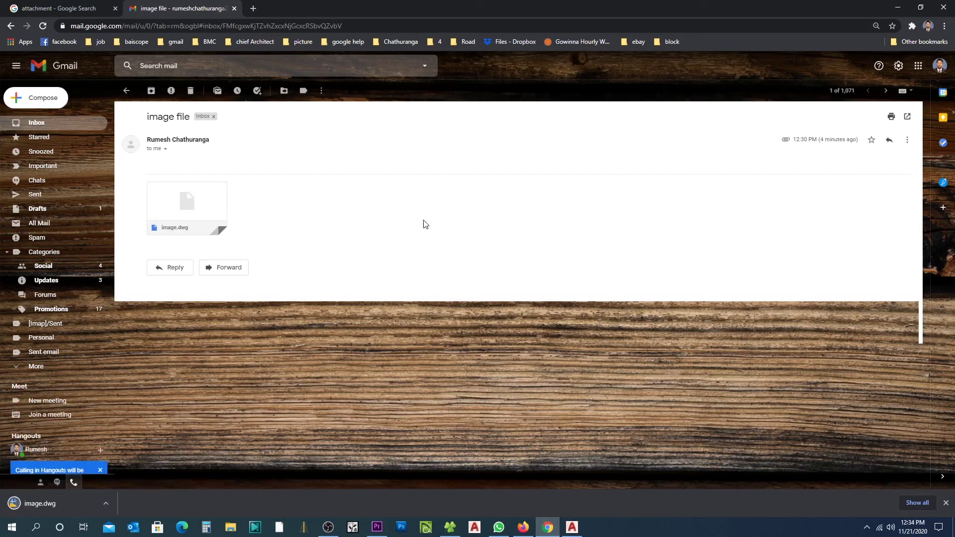
{"action": "left_click", "coordinate": [105, 504]}
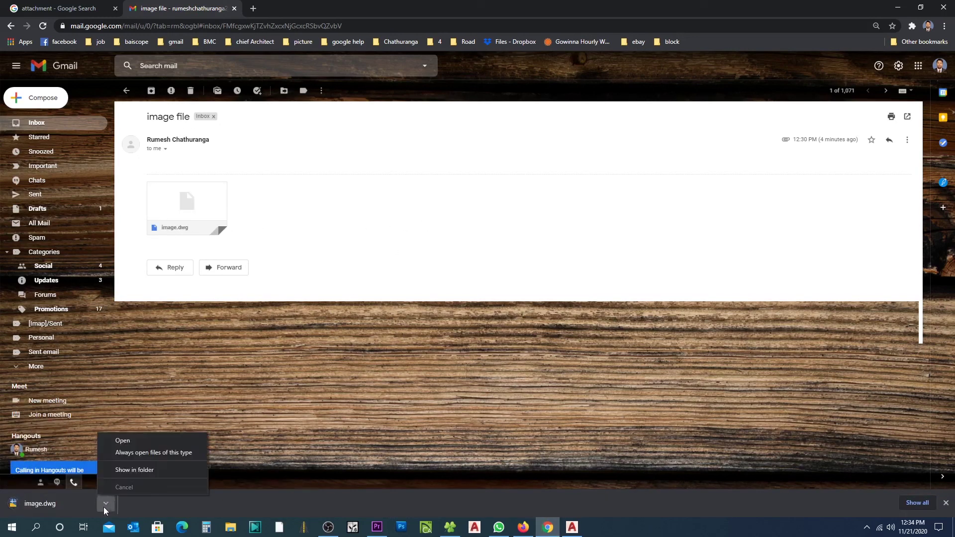
Step: Open the downloaded image.dwg from the Downloads folder in AutoCAD
{"action": "left_click", "coordinate": [134, 471]}
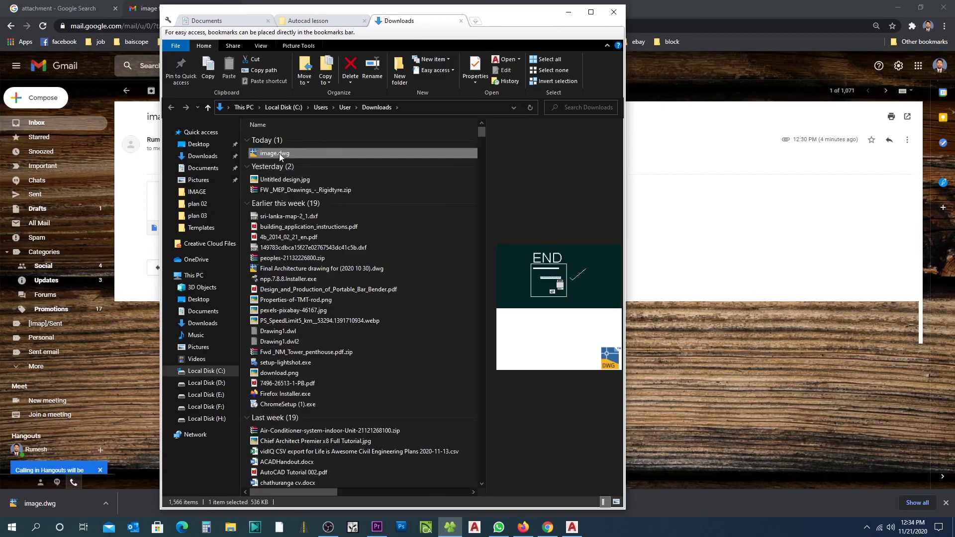
{"action": "double_click", "coordinate": [280, 153]}
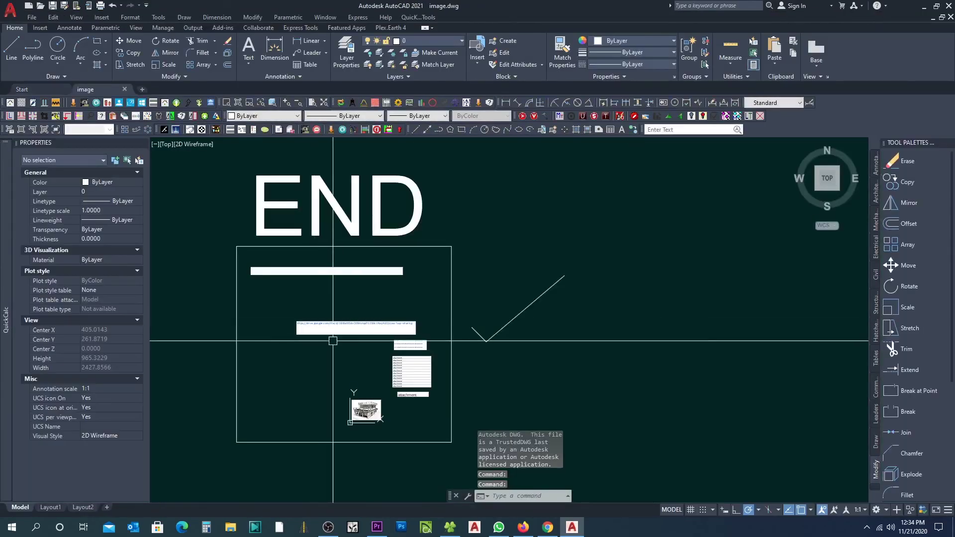
Step: Draw a V-shaped polyline through three points left of the attachment table
{"action": "scroll", "coordinate": [336, 416], "scroll_direction": "up", "scroll_amount": 2}
{"action": "scroll", "coordinate": [371, 403], "scroll_direction": "down", "scroll_amount": 4}
{"action": "middle_click_drag", "start_coordinate": [461, 352], "coordinate": [462, 315]}
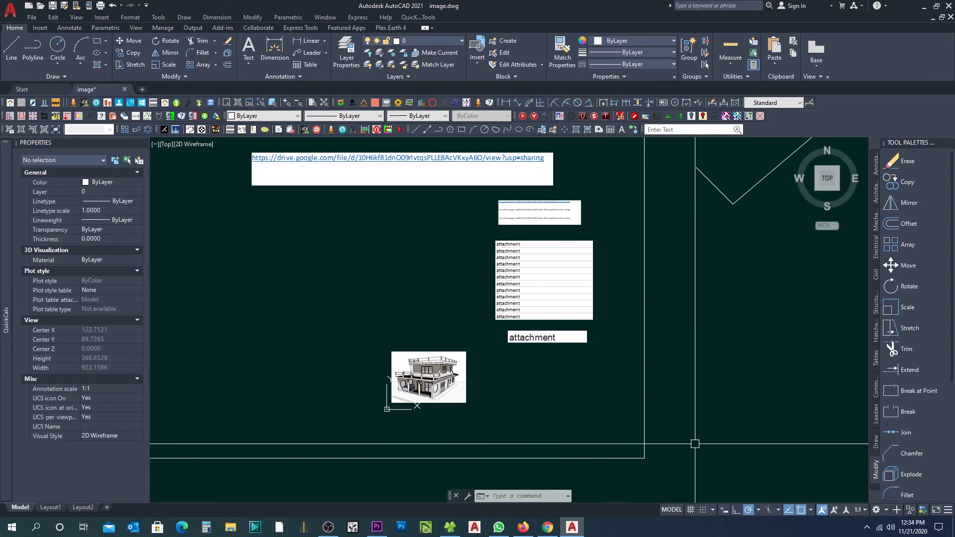
{"action": "left_click", "coordinate": [33, 58]}
{"action": "left_click", "coordinate": [280, 251]}
{"action": "left_click", "coordinate": [327, 299]}
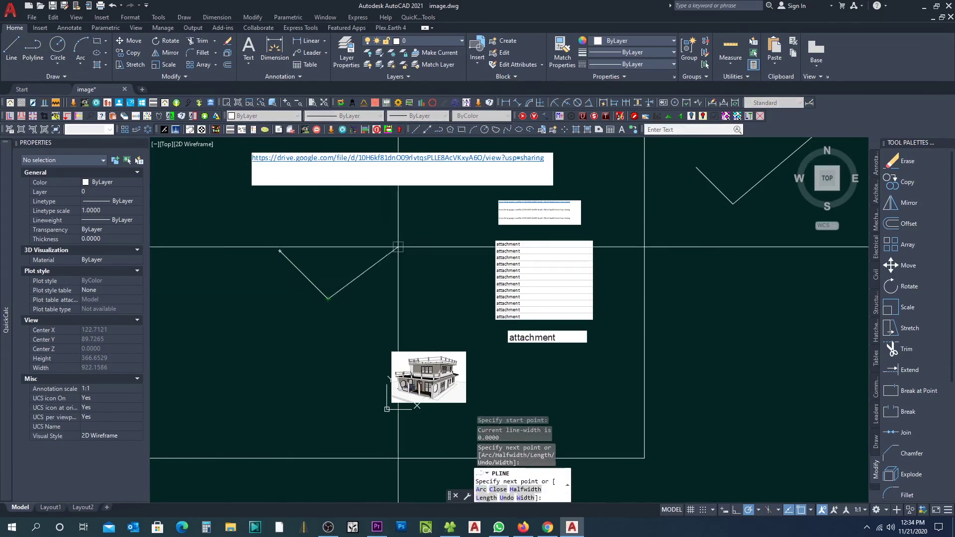
{"action": "left_click", "coordinate": [466, 213]}
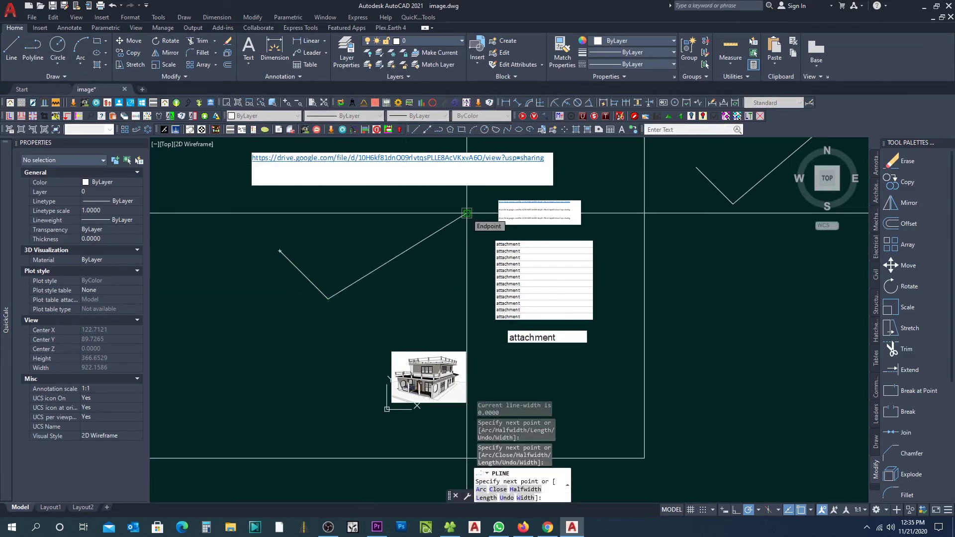